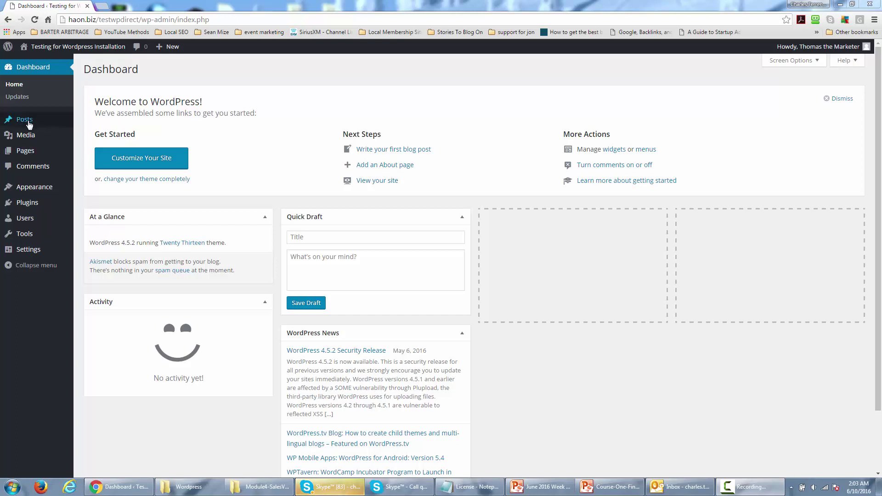
# Step: Start a new blog post from the posts list
pyautogui.moveTo(27, 120)
pyautogui.click(93, 121)
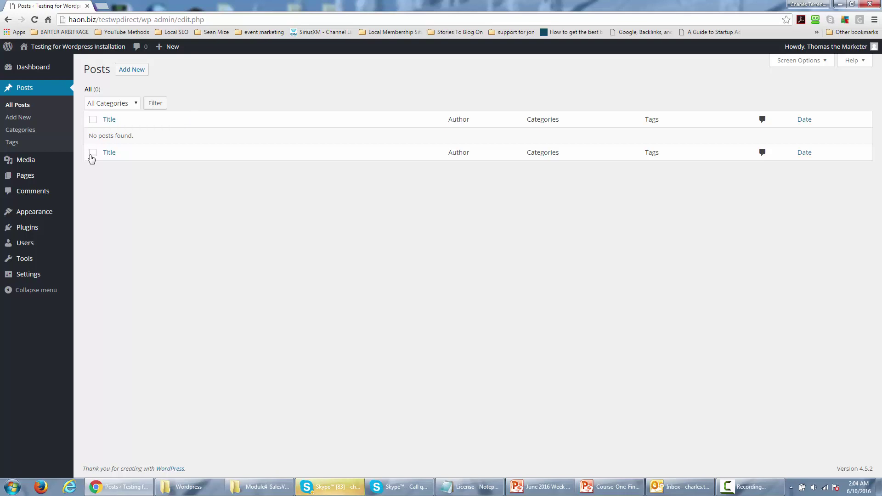
pyautogui.click(126, 72)
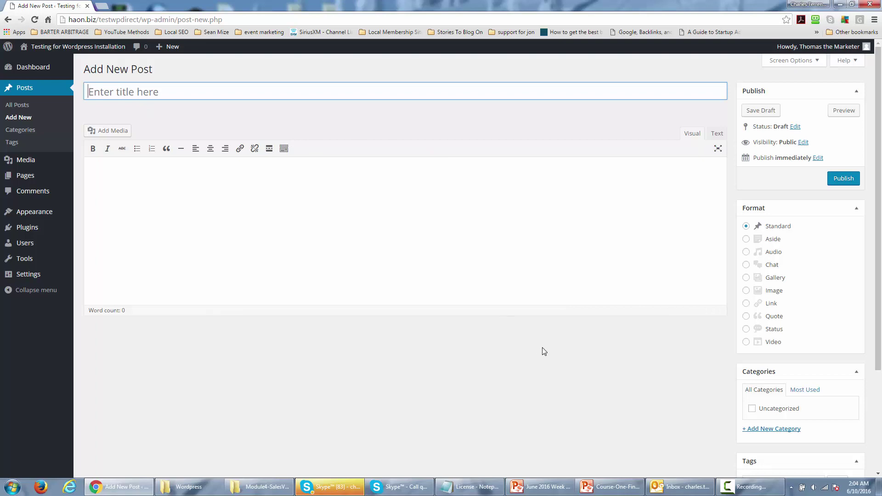
pyautogui.scroll(-2, 560, 347)
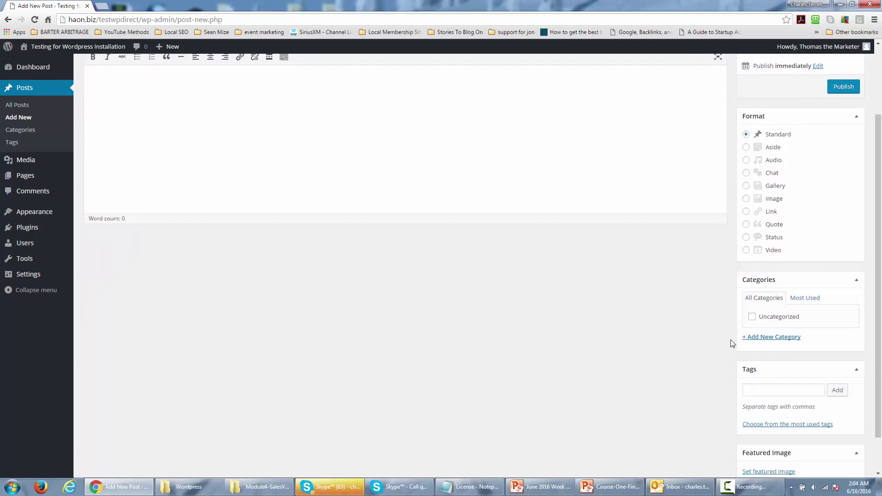
pyautogui.scroll(1, 738, 333)
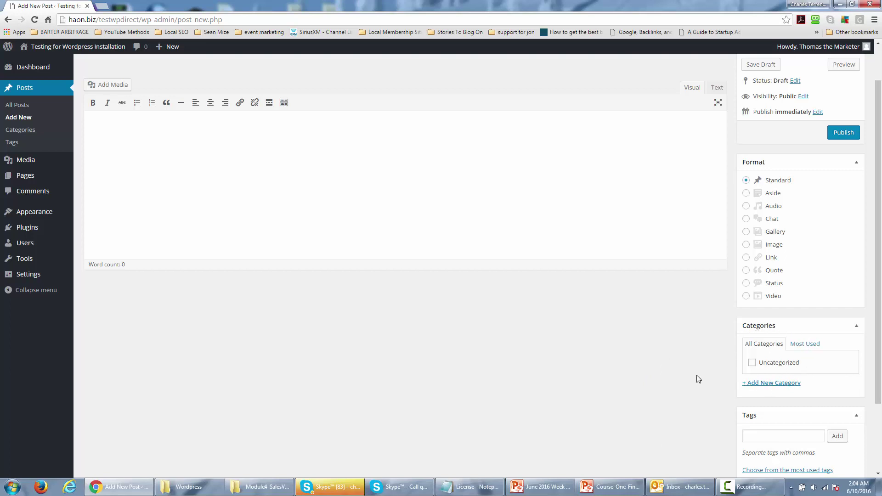
pyautogui.scroll(-2, 700, 380)
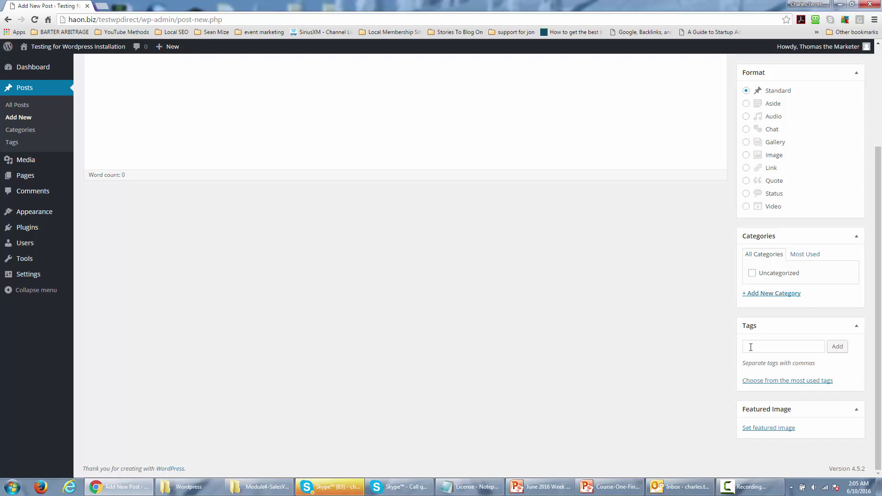
pyautogui.scroll(3, 499, 396)
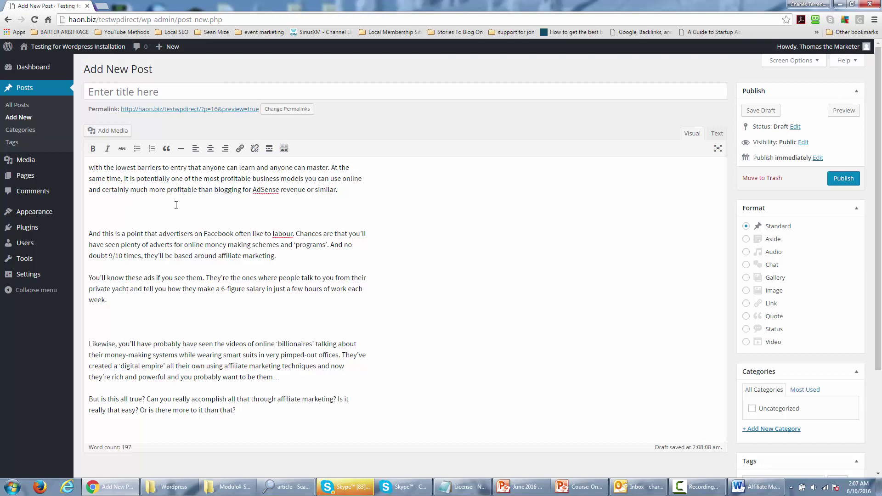
# Step: Remove the extra blank lines above the paragraphs starting "And this is a point" and "Likewise" in the post body
pyautogui.click(251, 213)
pyautogui.press('Delete')
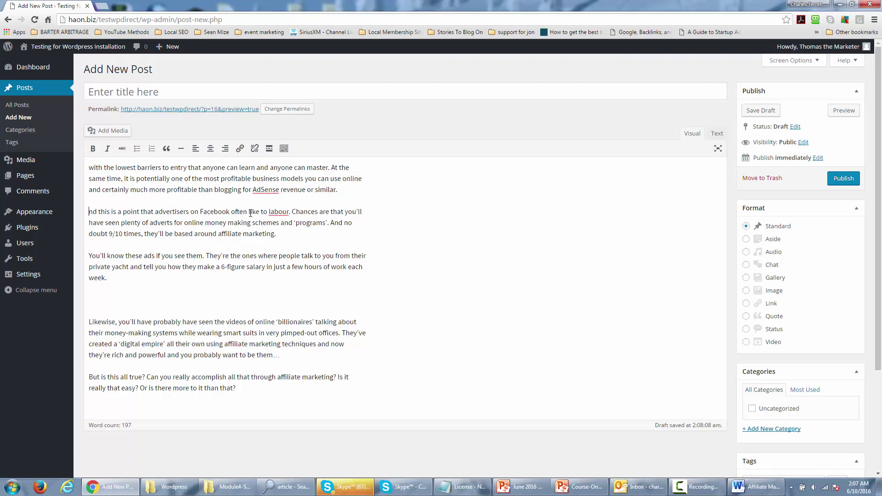
pyautogui.write('A')
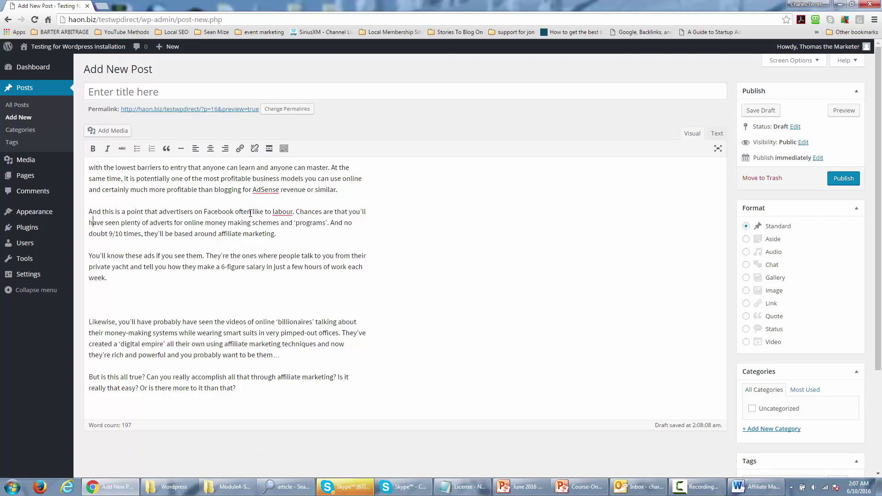
pyautogui.press('Delete')
pyautogui.press('Delete')
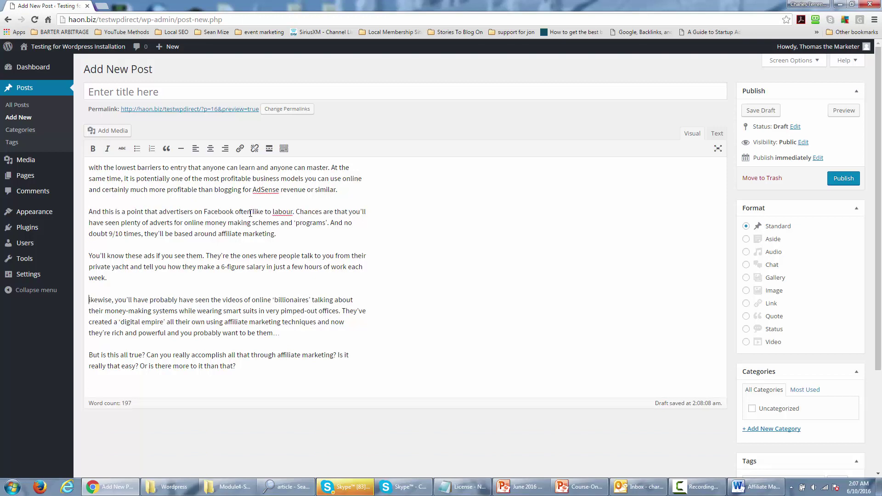
pyautogui.write('L')
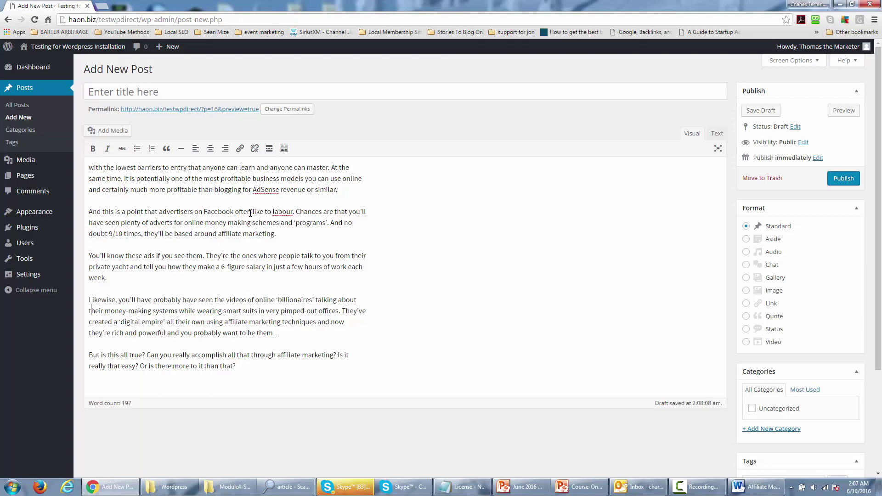
pyautogui.press('Down')
pyautogui.press('Down')
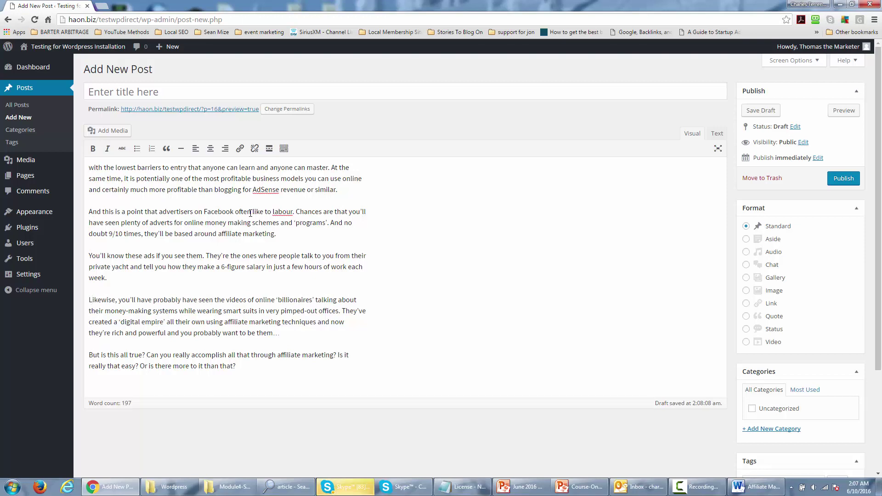
# Step: Insert Tulips.jpg from the media library at the start of the post at Thumbnail – 150 × 150 size and align it left
pyautogui.hotkey('ctrl', 'Home')
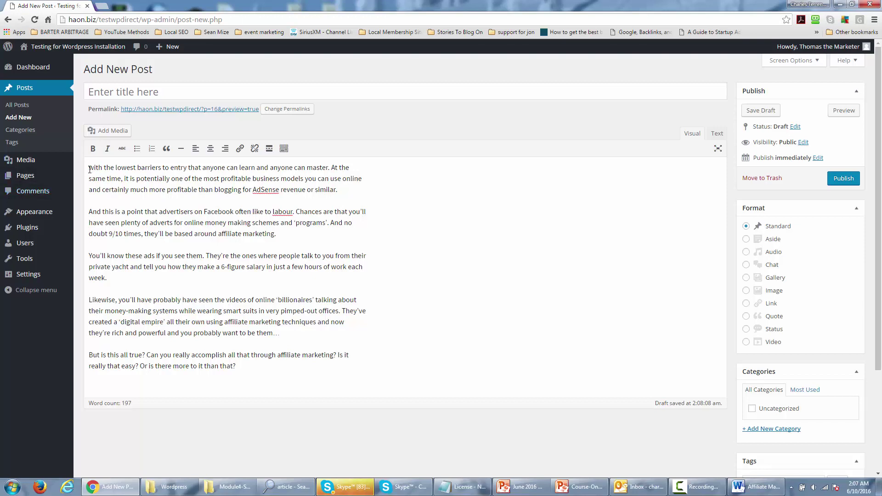
pyautogui.click(113, 133)
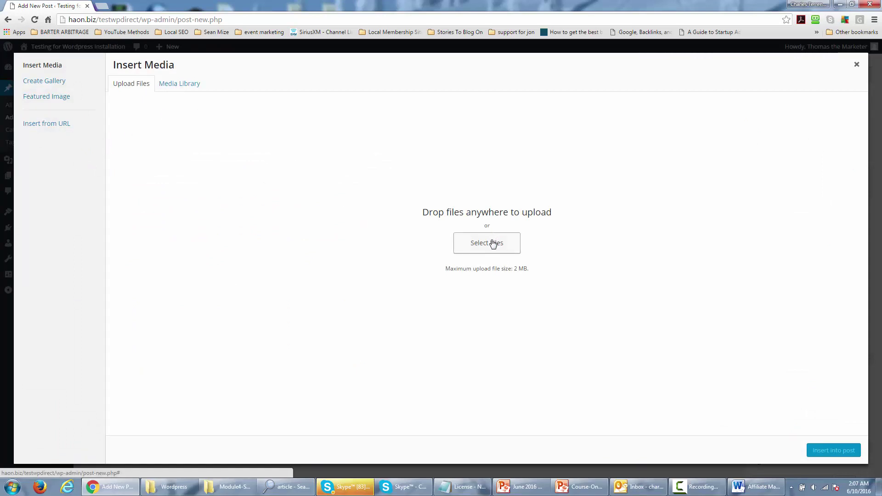
pyautogui.click(177, 86)
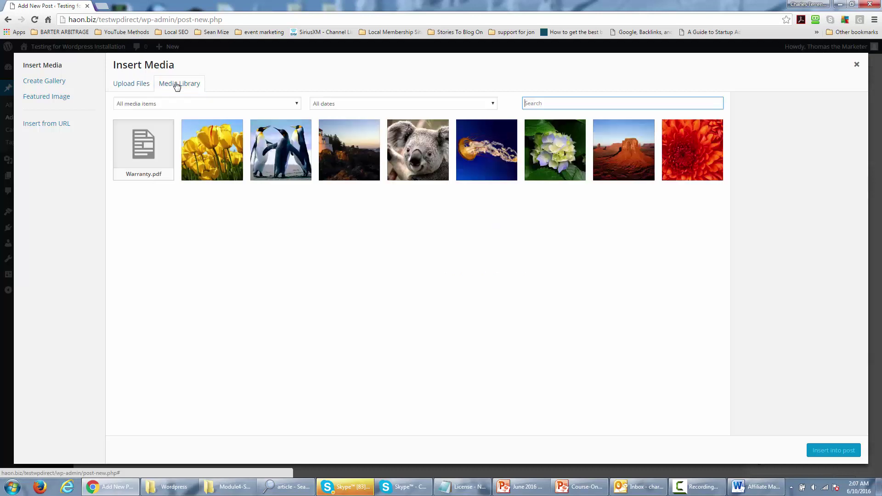
pyautogui.click(206, 157)
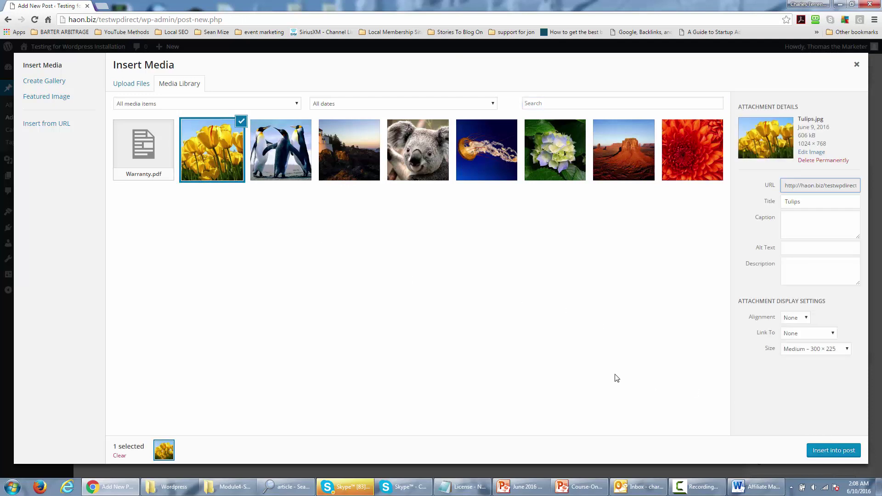
pyautogui.click(847, 352)
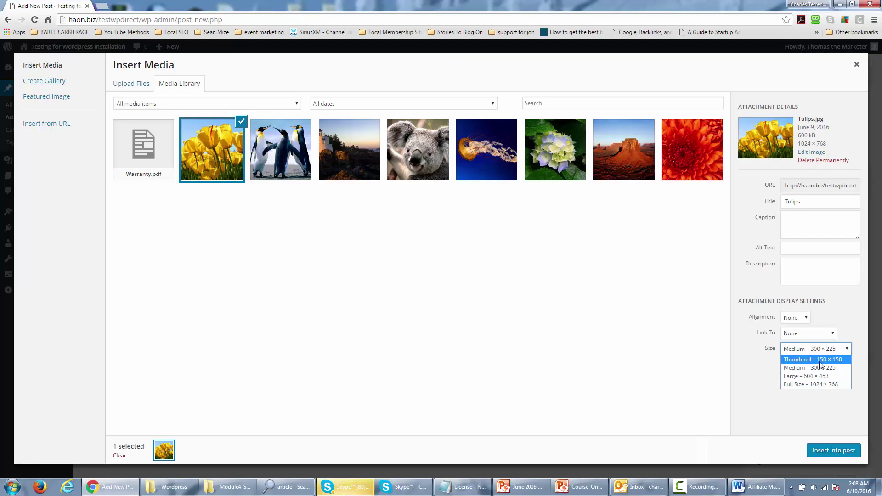
pyautogui.click(818, 361)
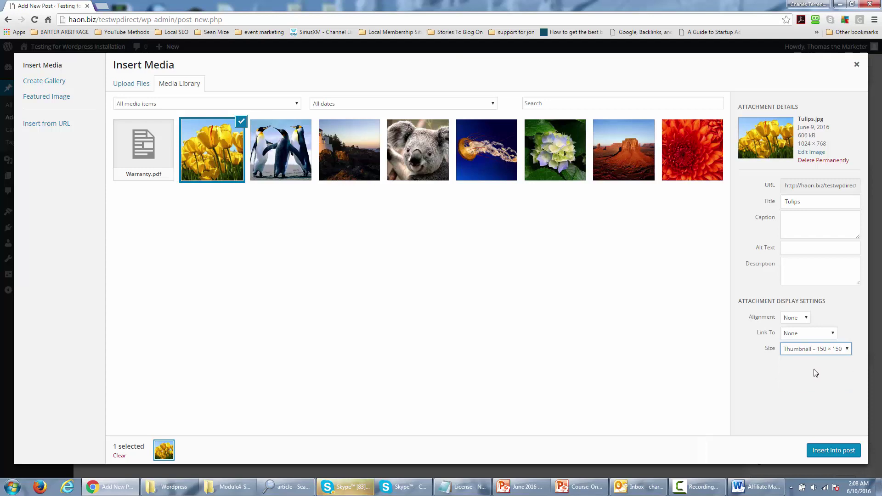
pyautogui.click(824, 451)
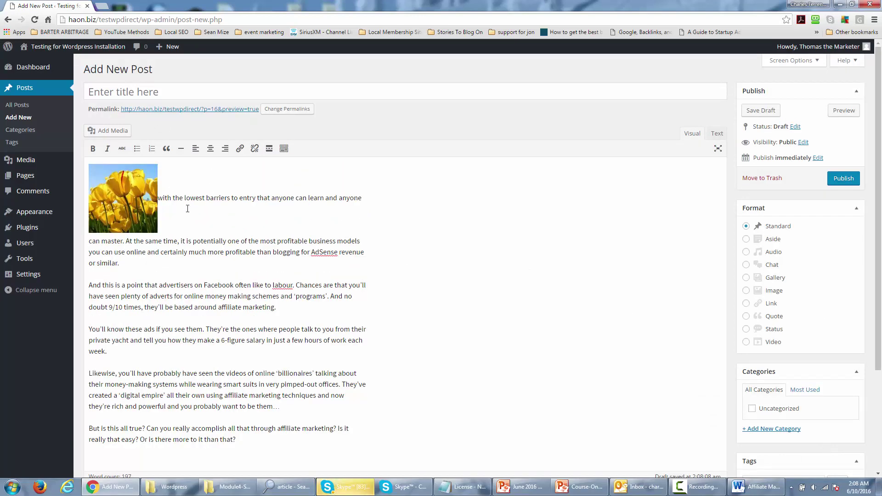
pyautogui.click(131, 192)
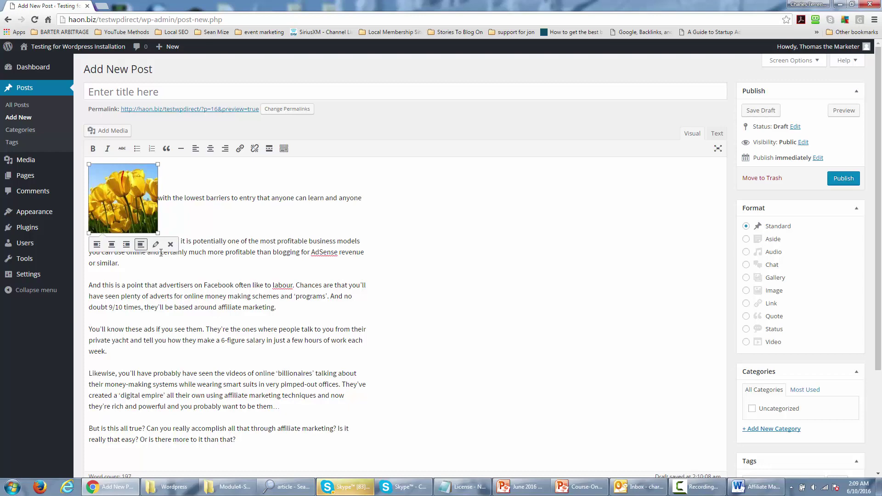
pyautogui.click(97, 246)
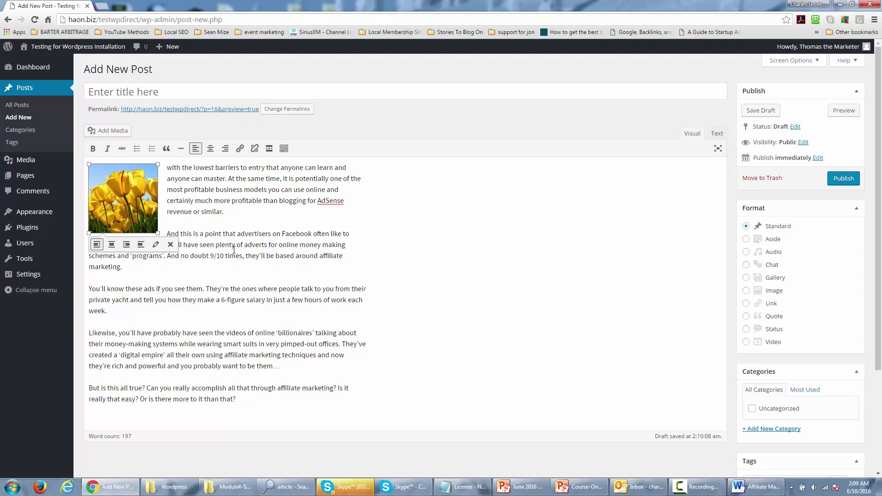
pyautogui.moveTo(306, 201); pyautogui.dragTo(237, 207)
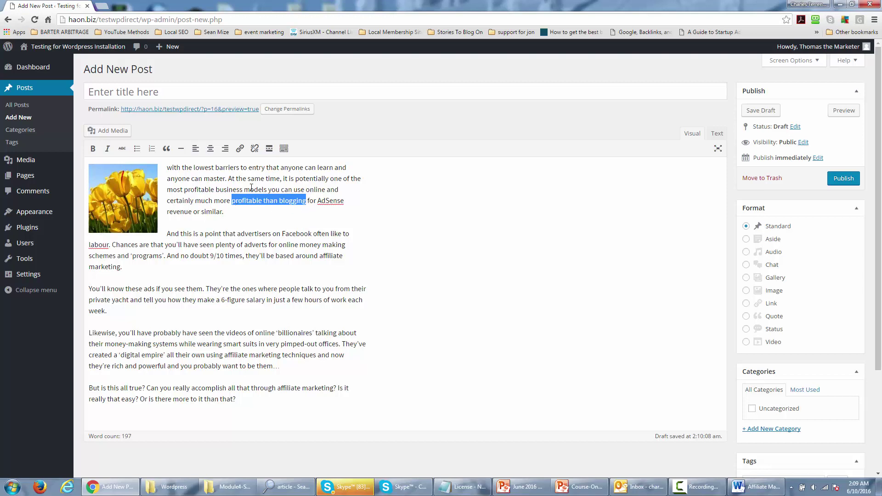
pyautogui.click(241, 150)
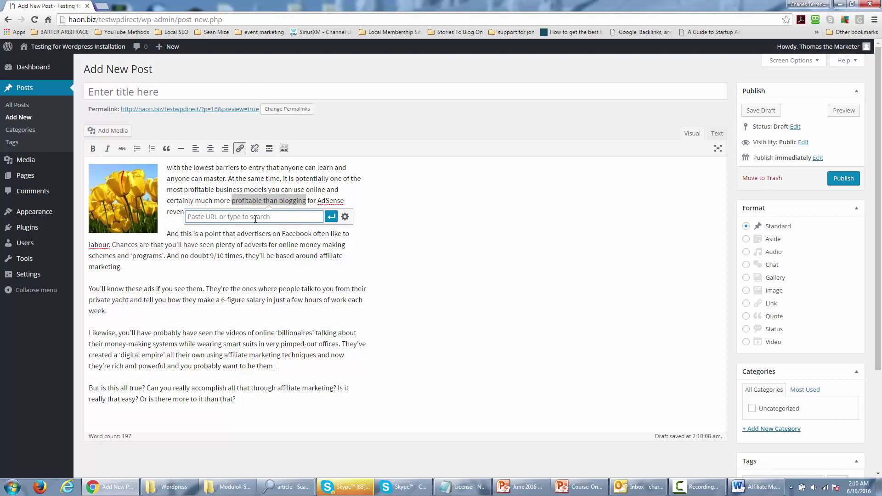
pyautogui.write('http://google.com')
pyautogui.click(332, 217)
pyautogui.click(307, 254)
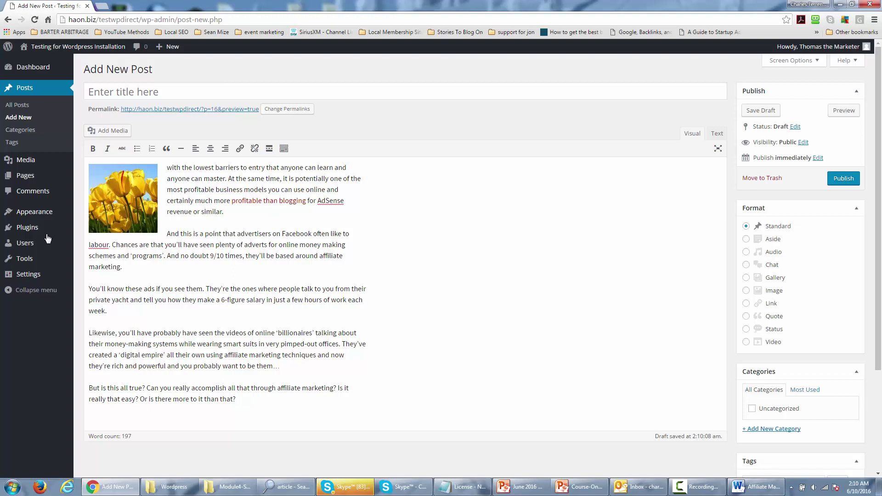
# Step: Format the paragraph starting "You'll know these ads" as bold, italic and strikethrough
pyautogui.tripleClick(98, 313)
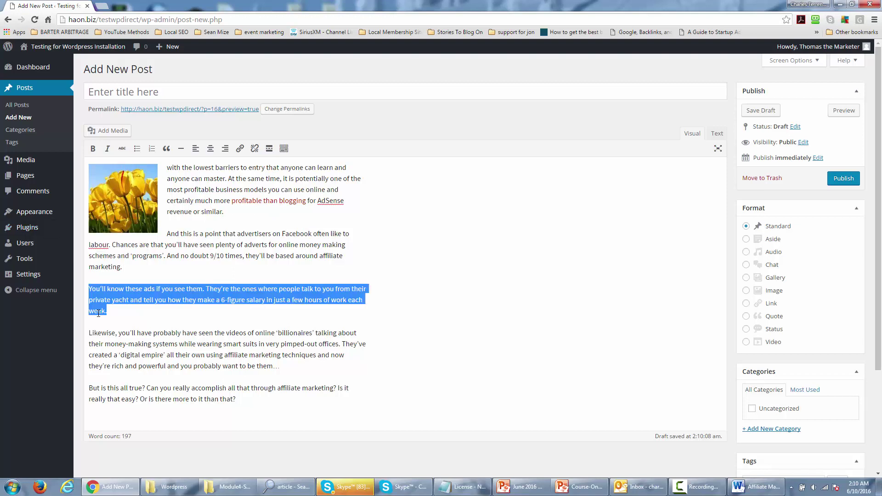
pyautogui.click(93, 148)
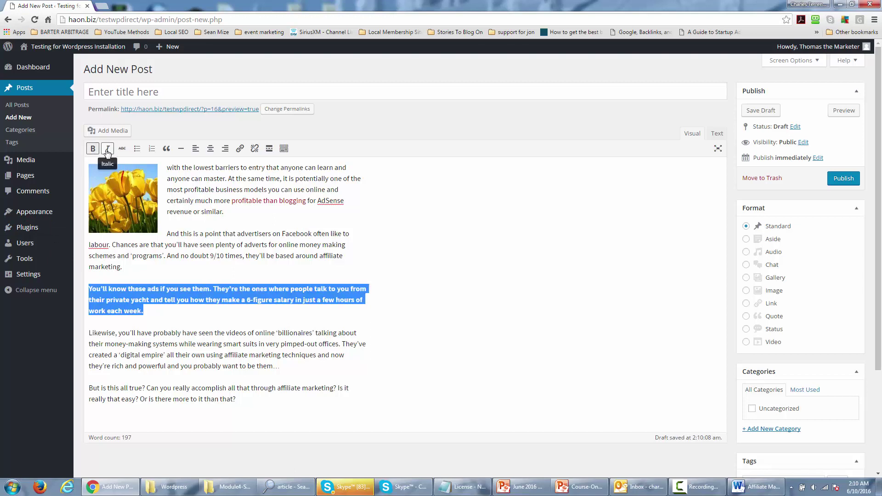
pyautogui.click(107, 149)
pyautogui.click(122, 148)
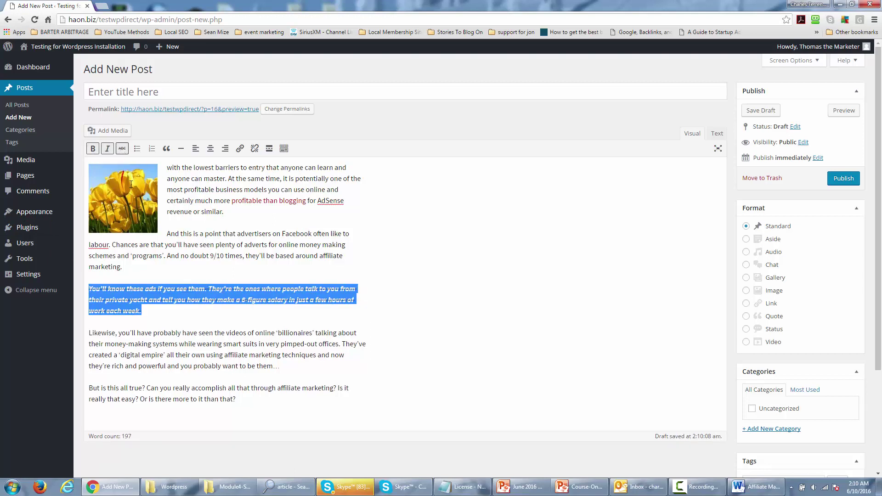
pyautogui.click(198, 228)
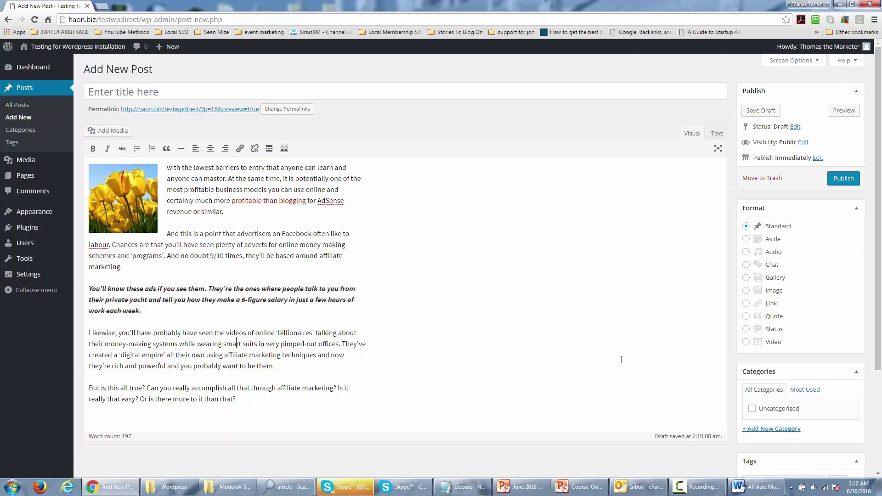
# Step: Add a new category named "affiiate marketing" to the post without a parent category
pyautogui.click(756, 429)
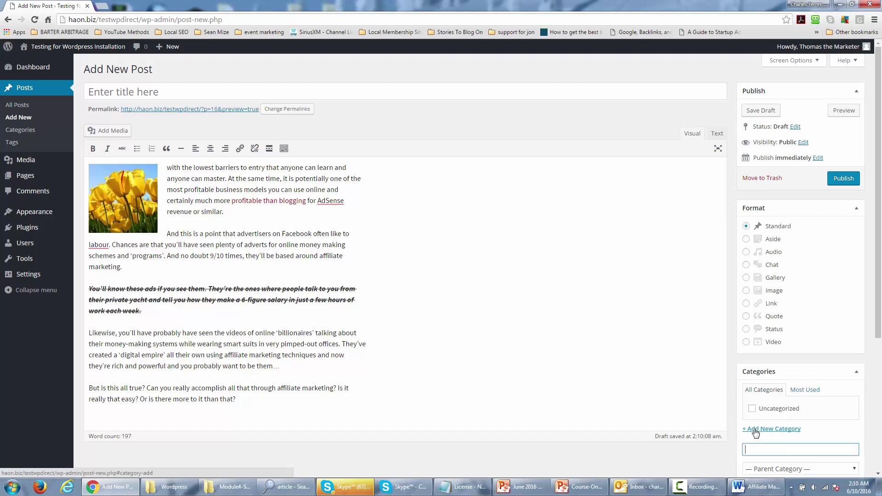
pyautogui.write('aff')
pyautogui.write('iiate marketing')
pyautogui.scroll(-2, 731, 419)
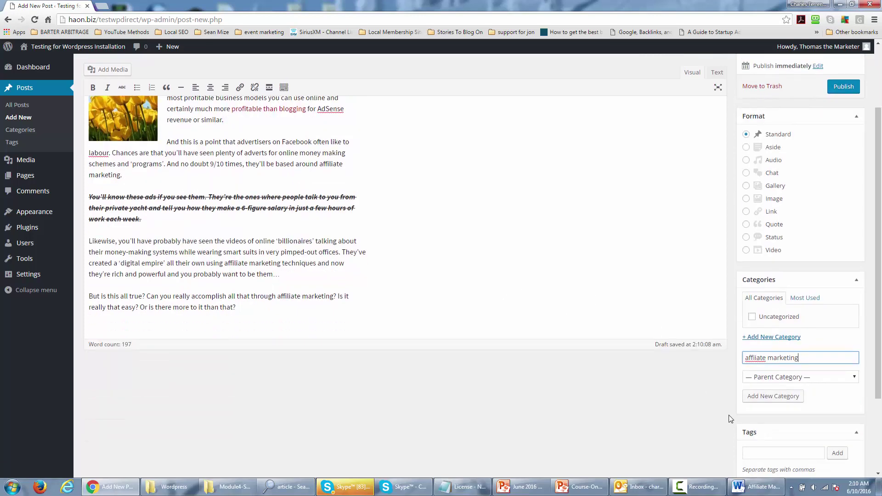
pyautogui.click(765, 399)
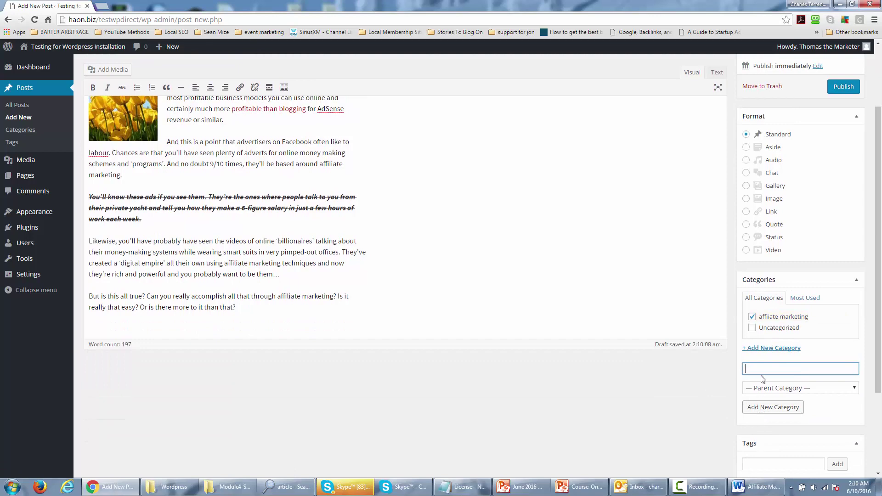
# Step: Add the tags "affiliate marketing" and "internet marketing" to the post
pyautogui.scroll(2, 690, 395)
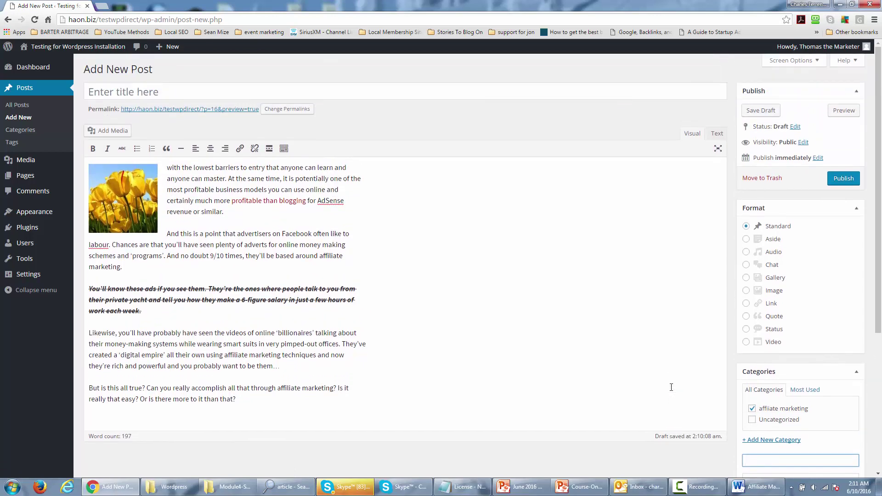
pyautogui.scroll(-3, 671, 388)
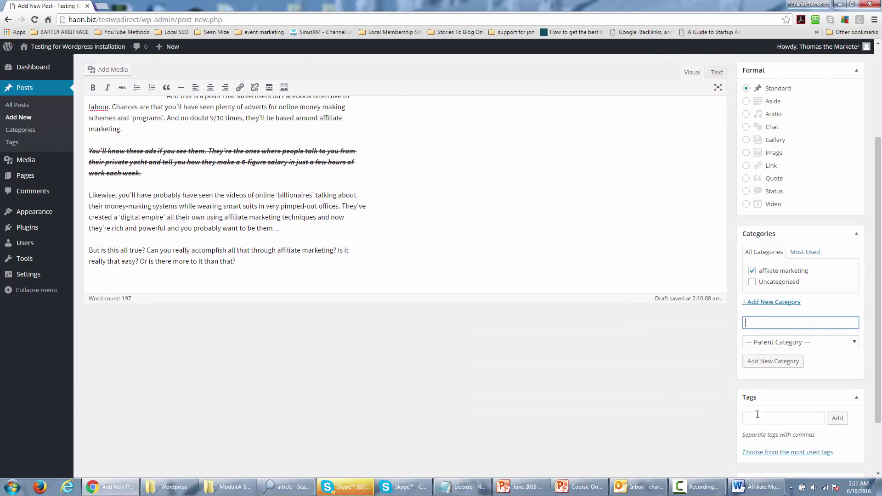
pyautogui.click(755, 418)
pyautogui.write('af')
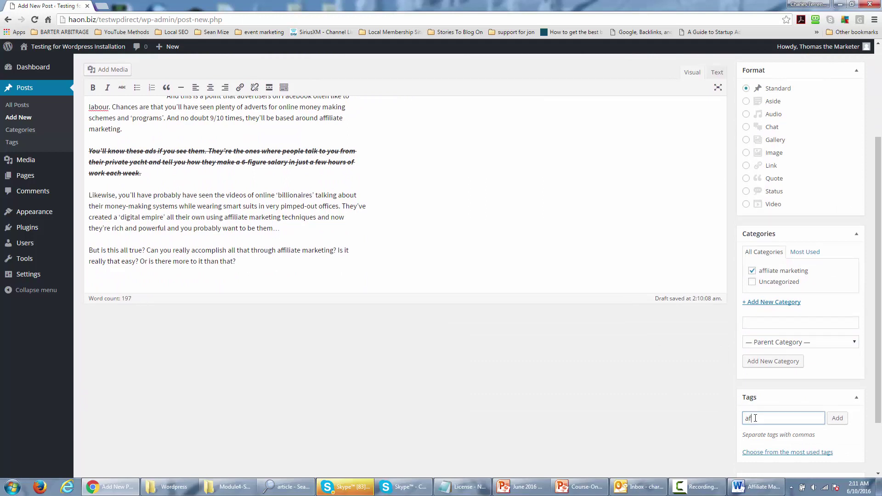
pyautogui.write('r')
pyautogui.press('BackSpace')
pyautogui.write('filiate marketing')
pyautogui.click(837, 418)
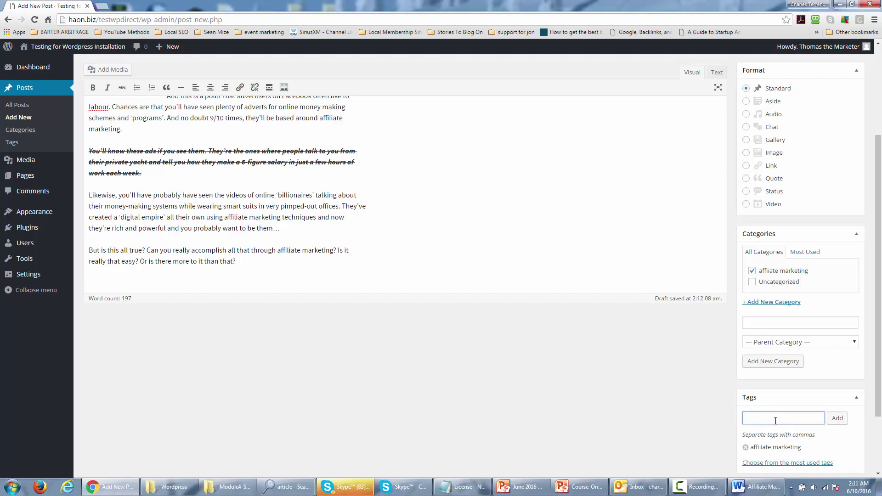
pyautogui.write('internet marketing')
pyautogui.click(838, 419)
pyautogui.scroll(-2, 638, 421)
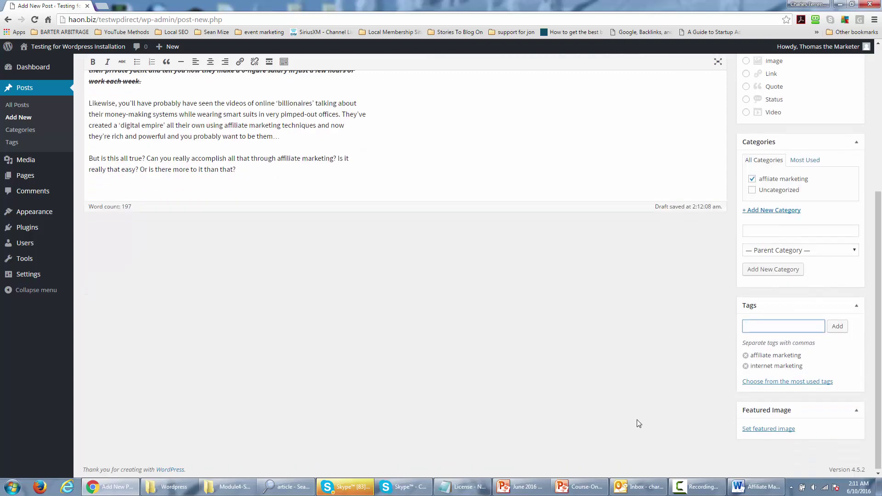
# Step: Set the yellow Tulips.jpg picture from the media library as the post's featured image
pyautogui.scroll(1, 639, 422)
pyautogui.scroll(3, 638, 422)
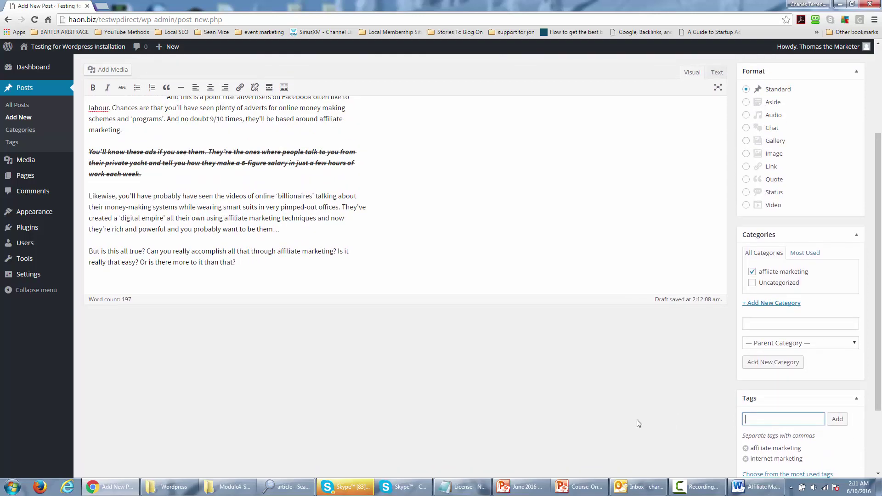
pyautogui.scroll(-4, 639, 424)
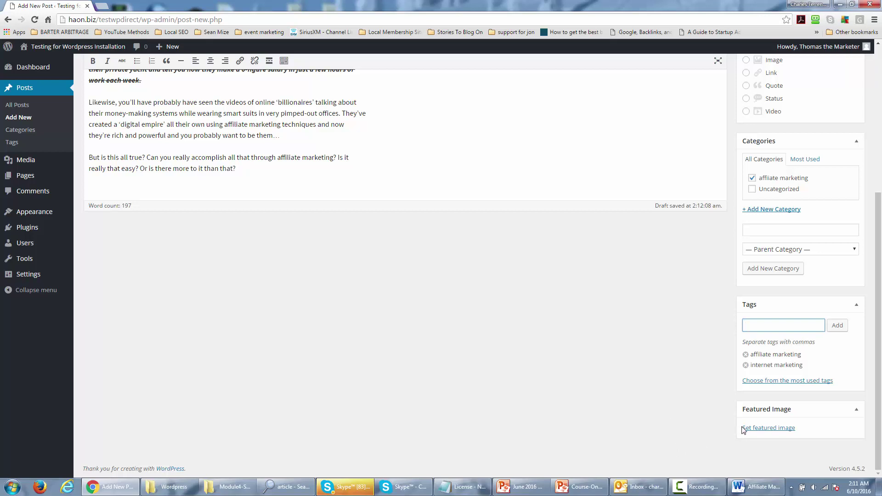
pyautogui.click(762, 430)
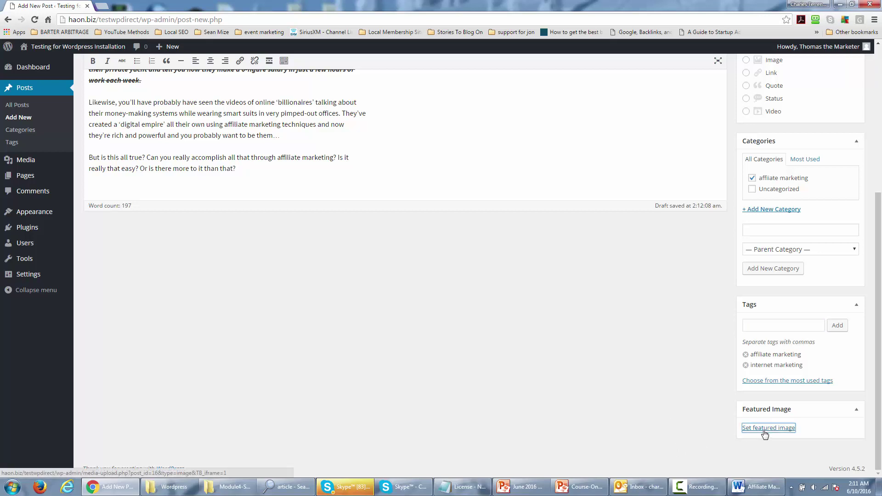
pyautogui.click(53, 159)
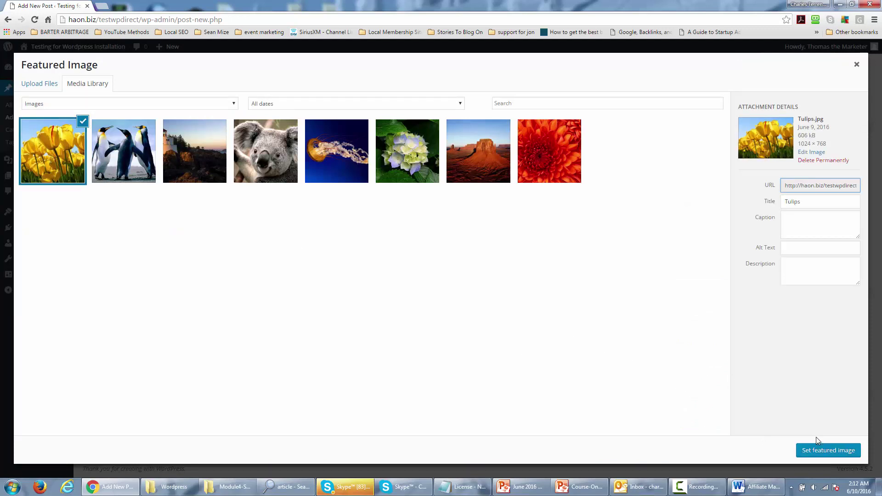
pyautogui.click(816, 452)
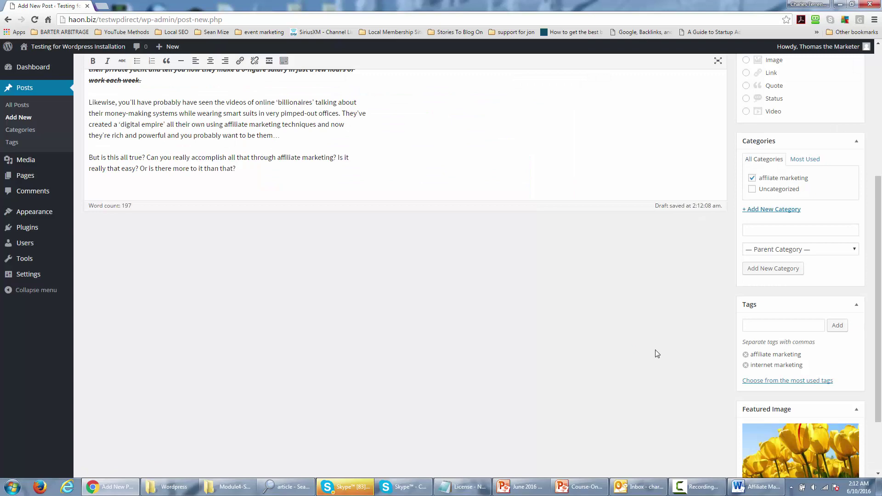
pyautogui.scroll(-3, 658, 361)
pyautogui.scroll(3, 660, 369)
pyautogui.scroll(-2, 660, 369)
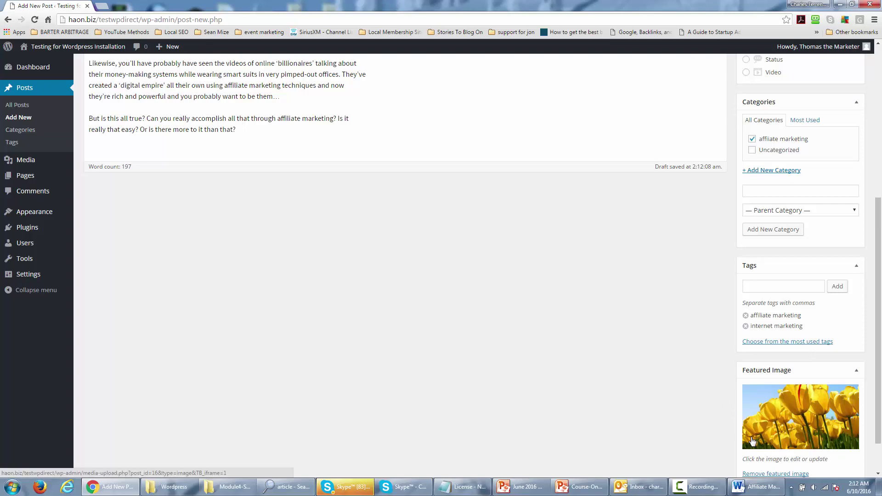
# Step: Publish the affiliate marketing post with its public visibility and immediate publishing settings
pyautogui.scroll(1, 761, 445)
pyautogui.scroll(4, 754, 441)
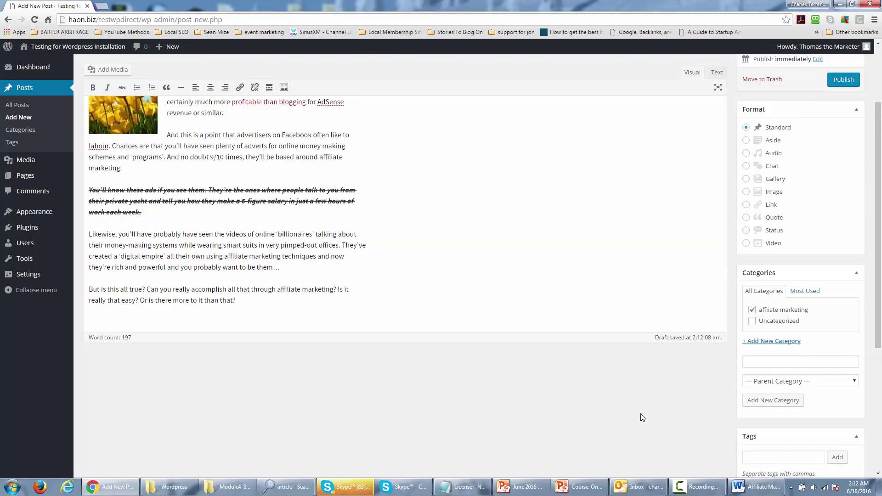
pyautogui.scroll(1, 560, 395)
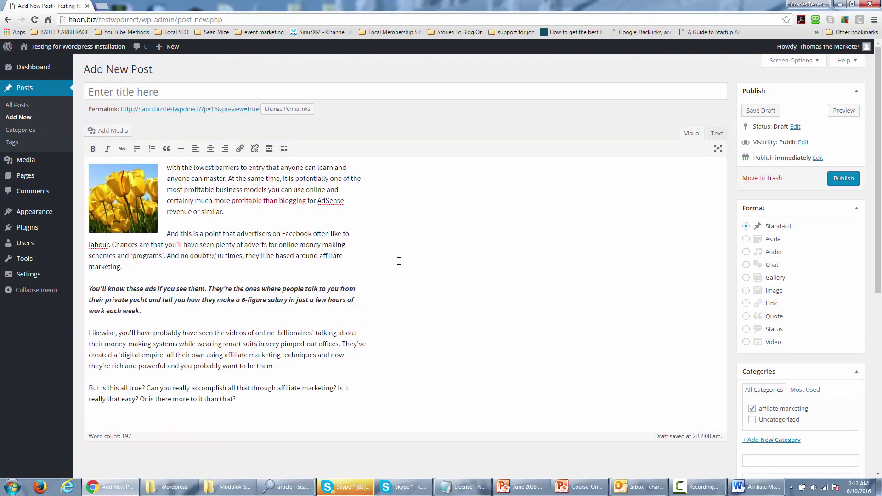
pyautogui.click(839, 182)
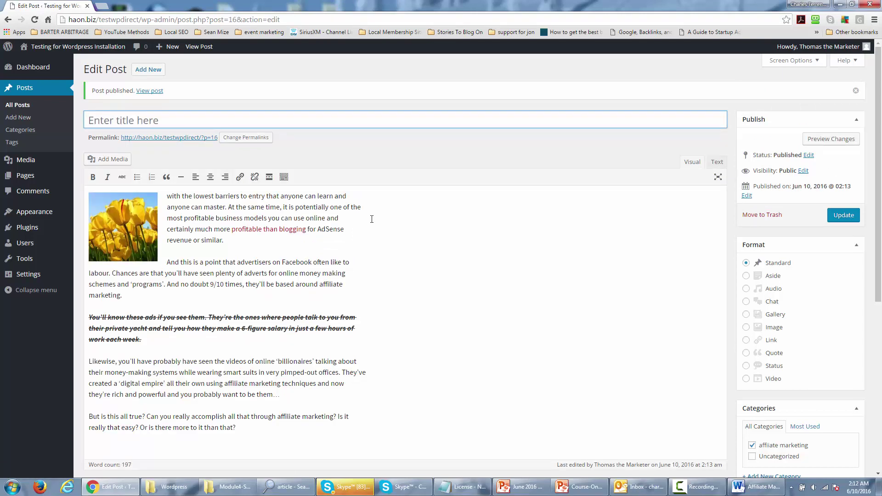
# Step: View the published post on the site and check its featured image, category, tags, body text and comment area
pyautogui.click(151, 92)
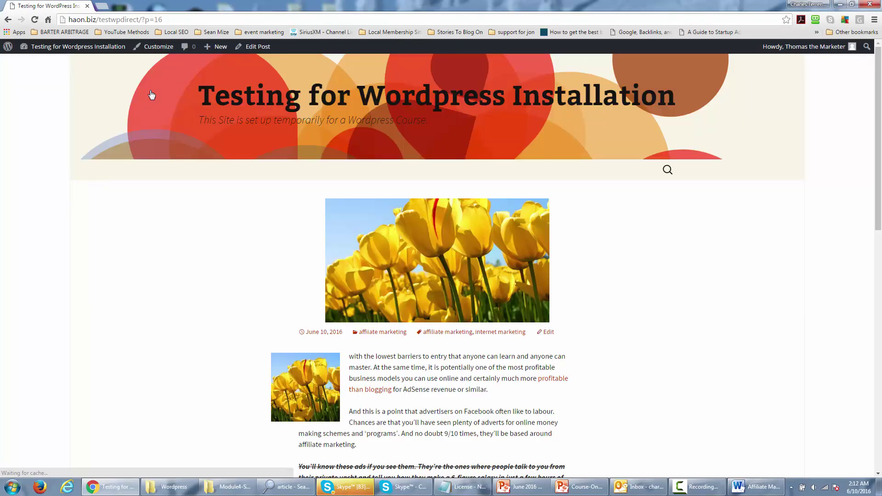
pyautogui.scroll(-2, 368, 197)
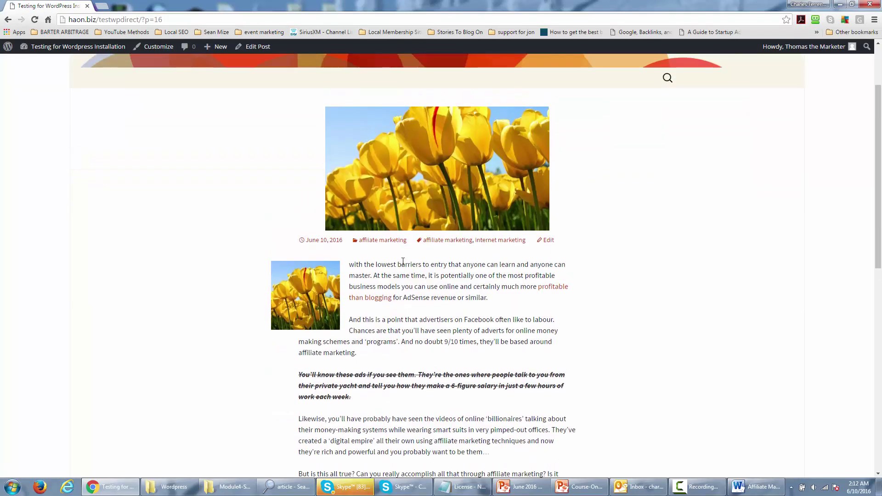
pyautogui.scroll(-2, 403, 261)
pyautogui.scroll(1, 404, 251)
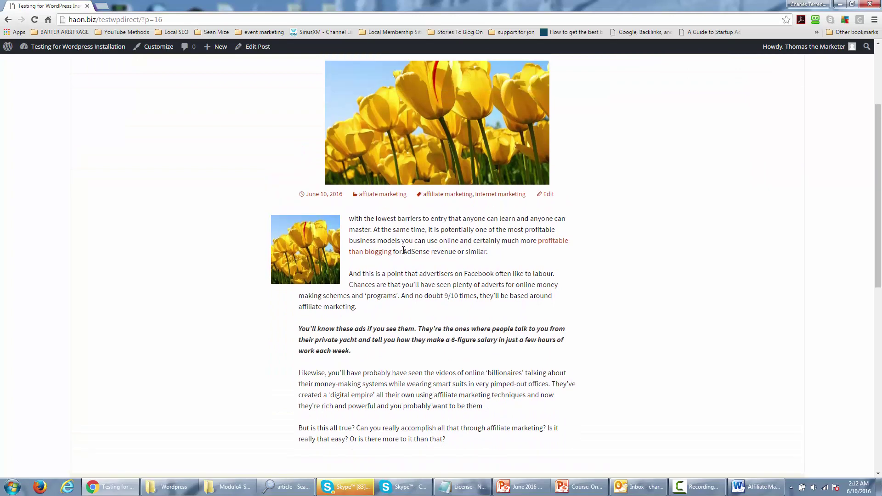
pyautogui.scroll(-7, 403, 250)
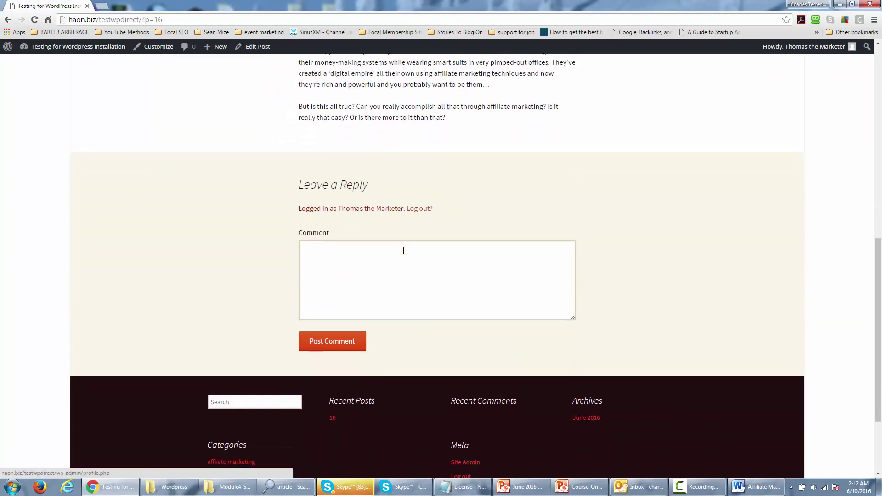
pyautogui.scroll(10, 404, 250)
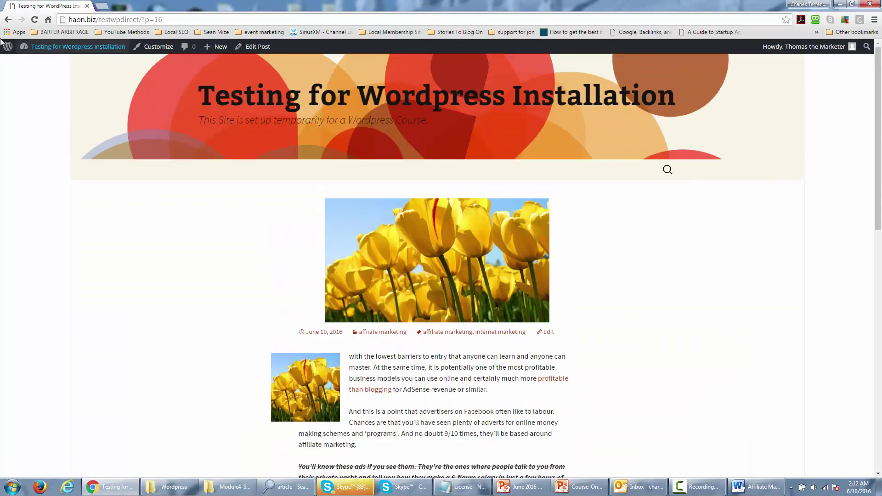
# Step: Return to the post editor, title the post "Flowers and Affiliate Marketing" and update the published post
pyautogui.click(8, 19)
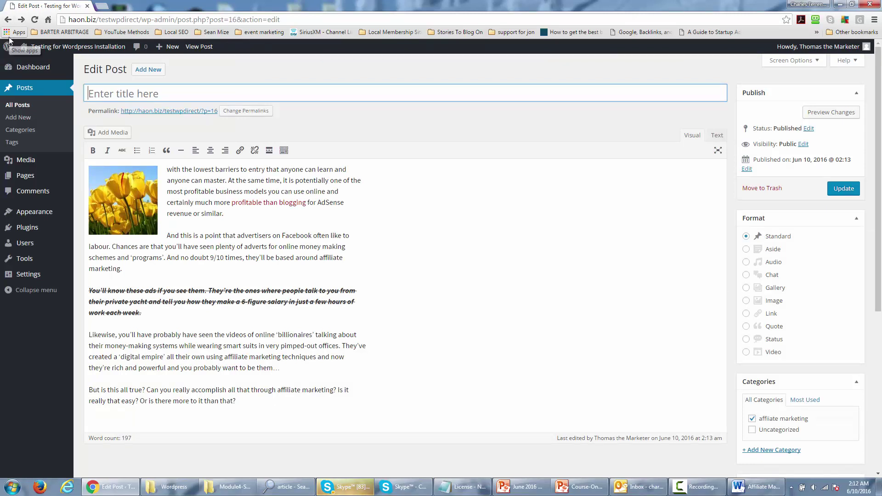
pyautogui.write('Flowers')
pyautogui.press('BackSpace')
pyautogui.write('er')
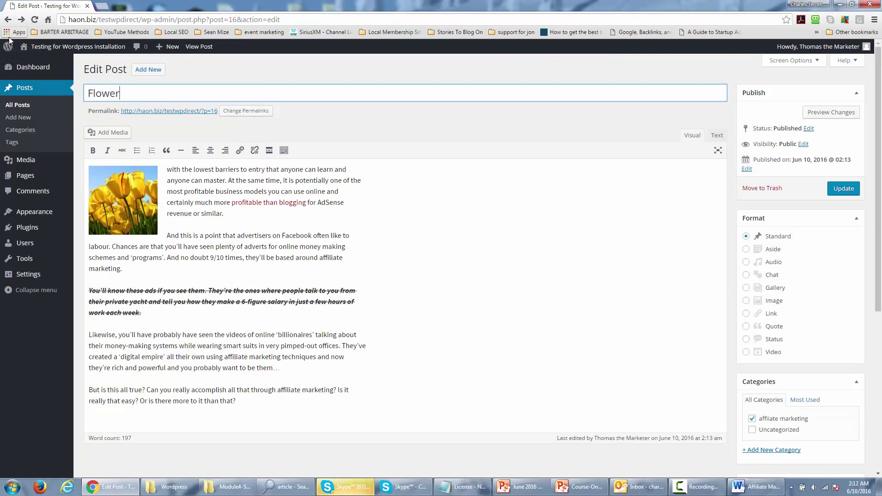
pyautogui.write('s ads')
pyautogui.press('BackSpace')
pyautogui.press('BackSpace')
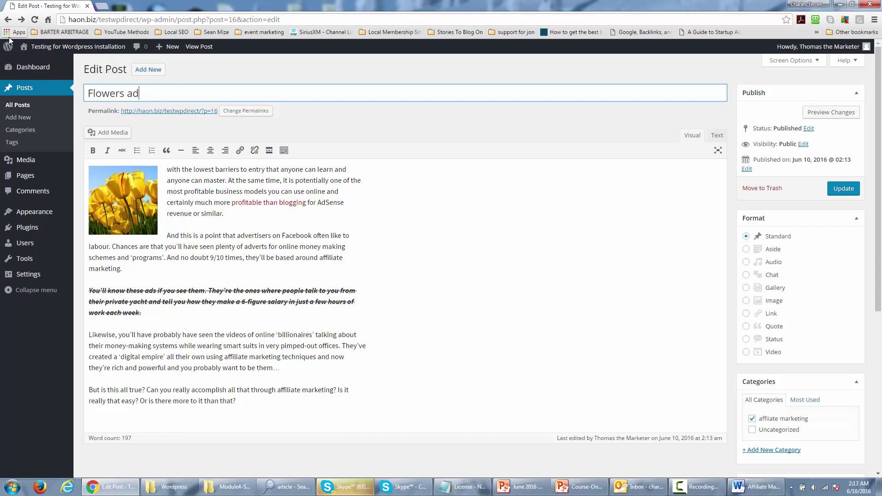
pyautogui.write('nd Affilia')
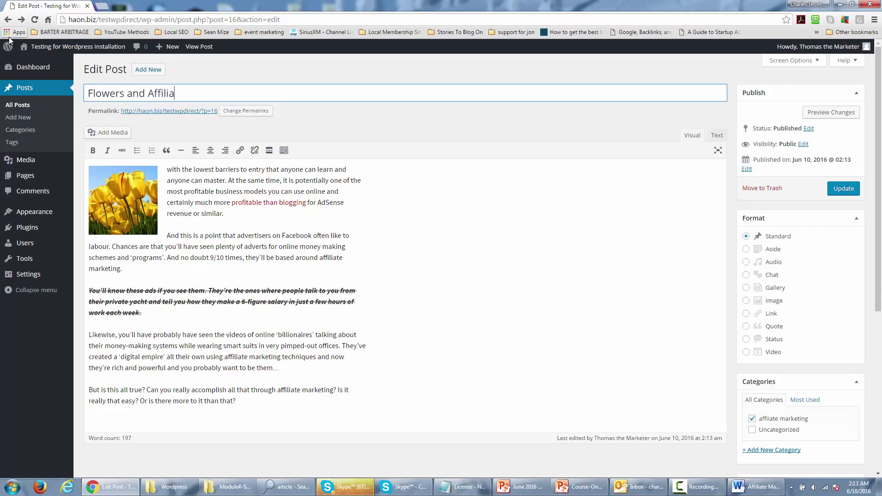
pyautogui.write('te Marketing')
pyautogui.click(844, 190)
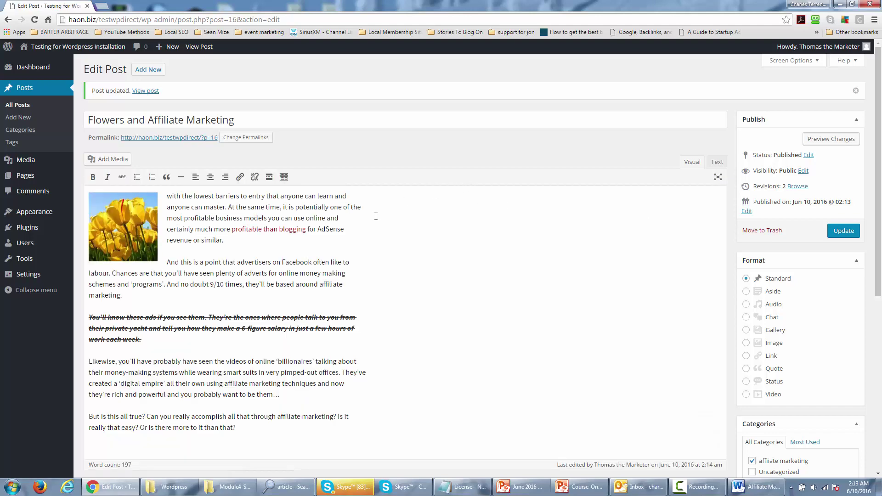
# Step: Show the additional formatting tools and underline the first line, "with the lowest barriers to entry that anyone can learn and"
pyautogui.scroll(-2, 376, 216)
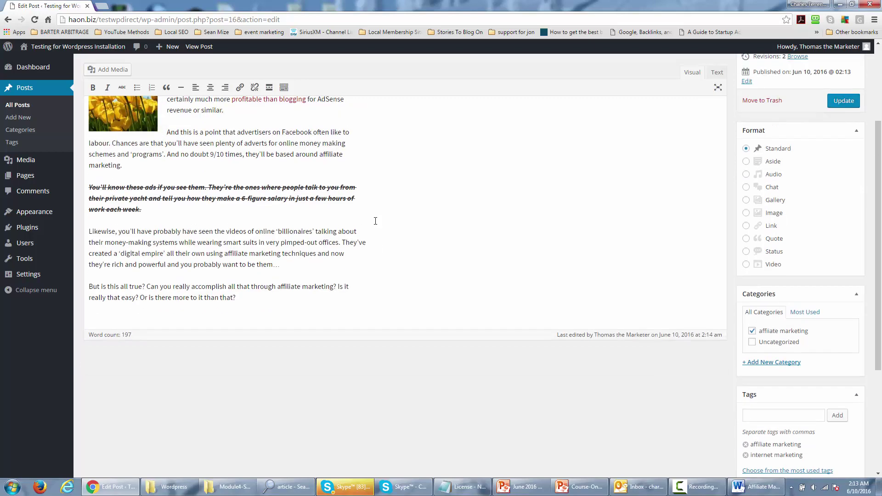
pyautogui.scroll(3, 377, 222)
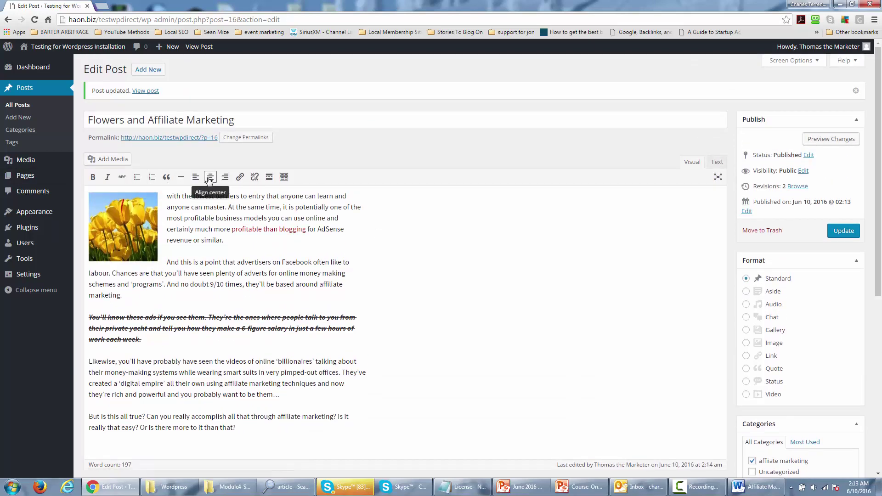
pyautogui.click(285, 181)
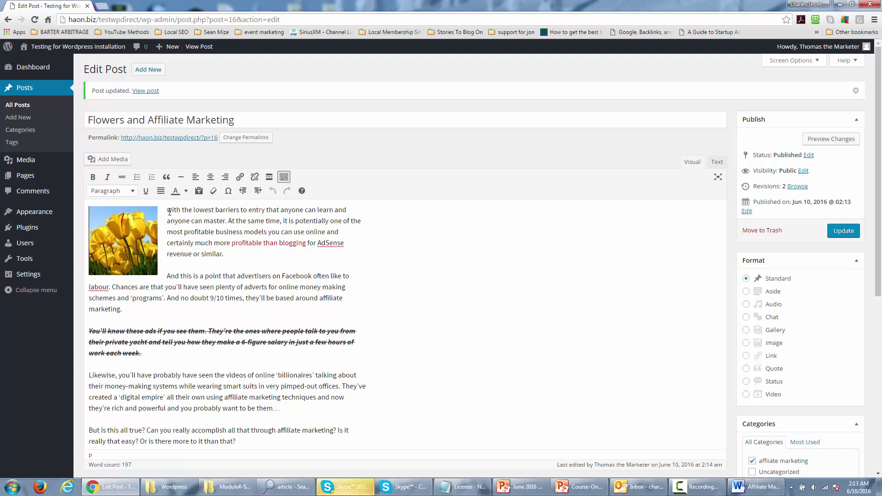
pyautogui.moveTo(169, 211); pyautogui.dragTo(352, 212)
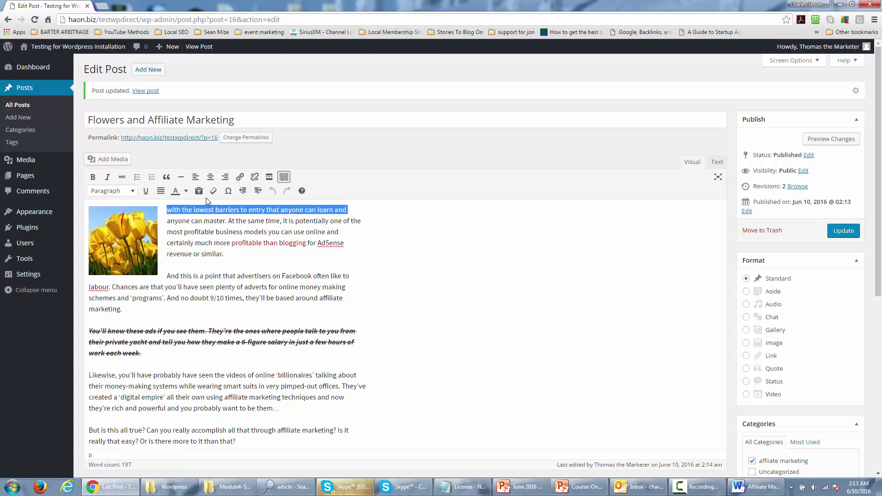
pyautogui.click(146, 191)
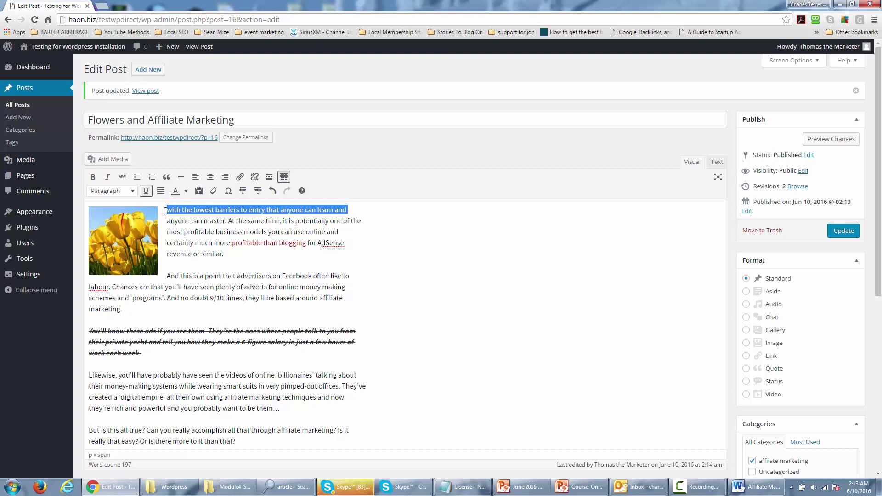
# Step: Color the underlined first line of the post red
pyautogui.click(187, 191)
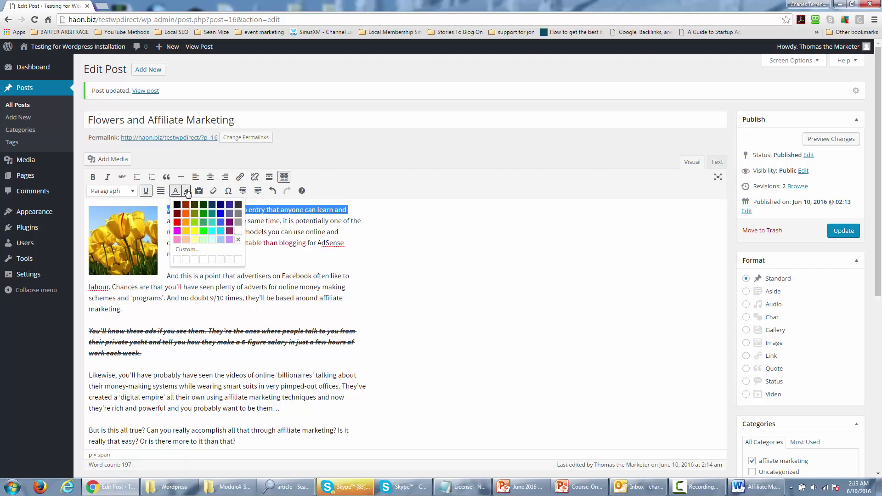
pyautogui.click(177, 223)
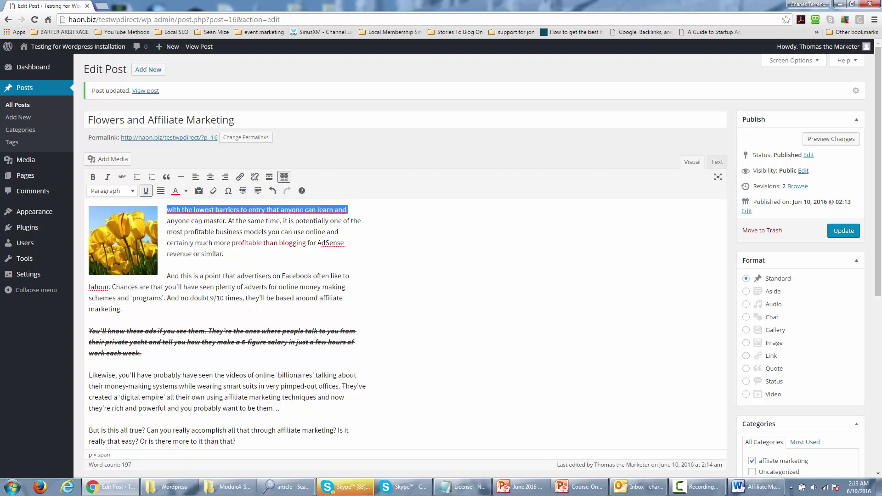
pyautogui.click(209, 230)
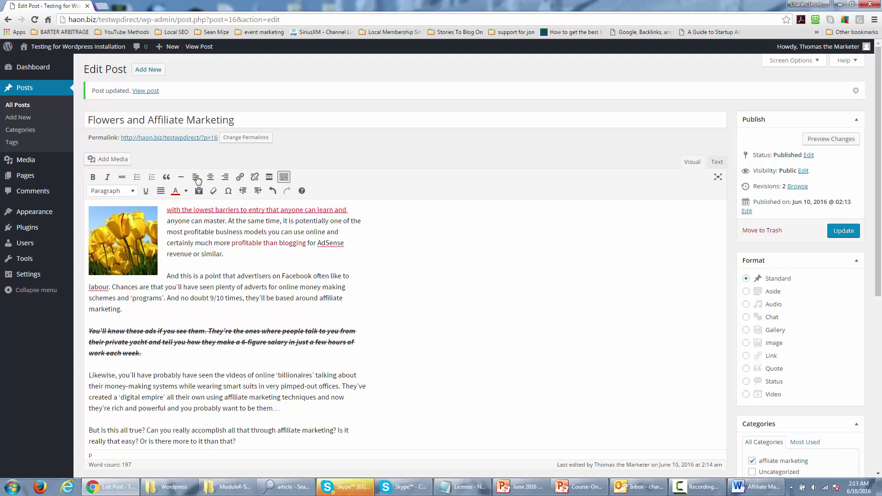
# Step: Change the text color of the underlined first line to blue
pyautogui.moveTo(166, 210); pyautogui.dragTo(369, 209)
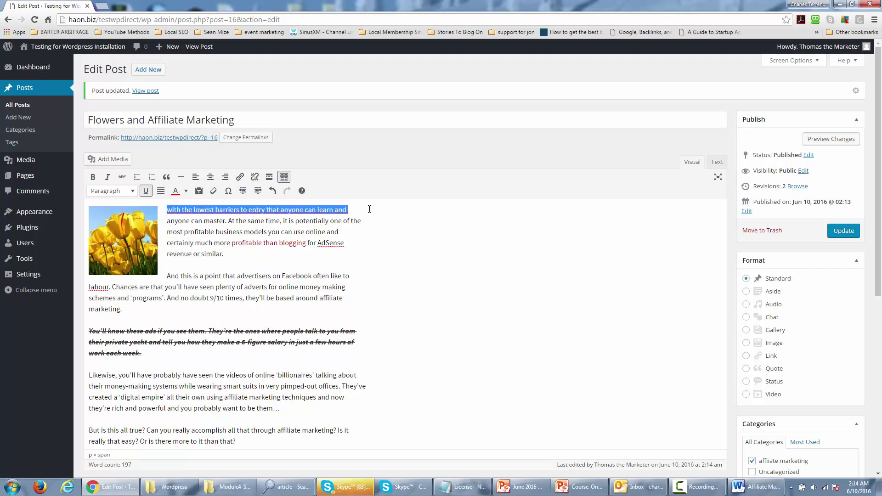
pyautogui.click(187, 192)
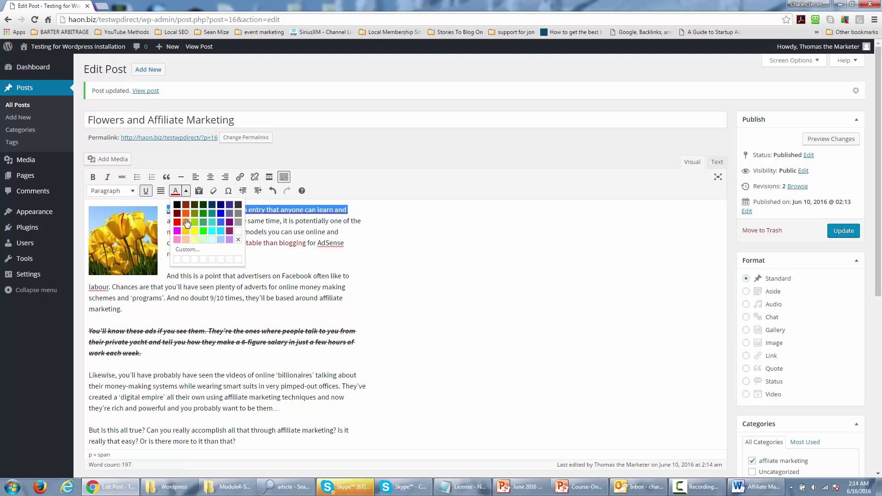
pyautogui.click(219, 214)
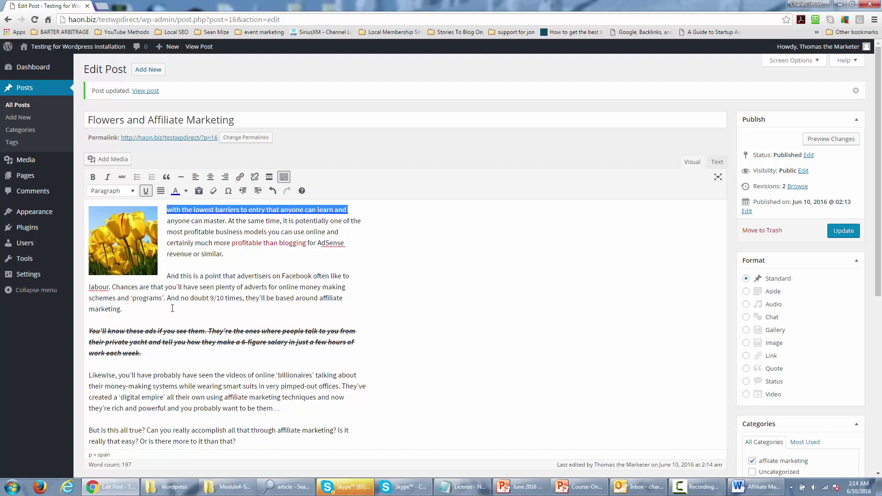
# Step: Examine the heading styles available for the paragraph starting "And this is a point" and choose Paragraph
pyautogui.moveTo(167, 277); pyautogui.dragTo(173, 308)
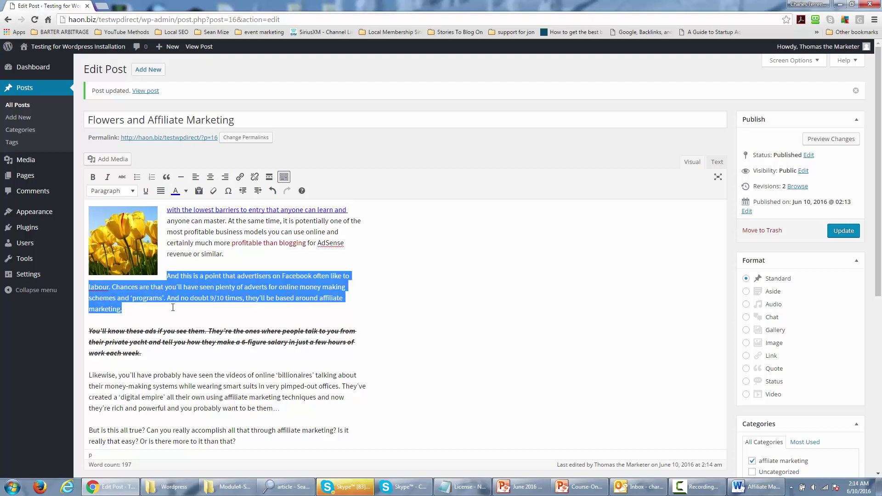
pyautogui.click(133, 191)
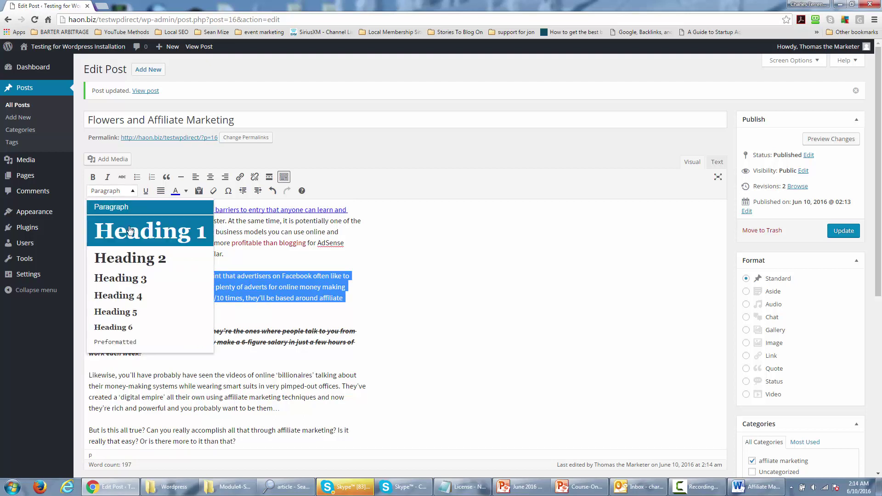
pyautogui.scroll(-1, 125, 272)
pyautogui.scroll(-1, 124, 272)
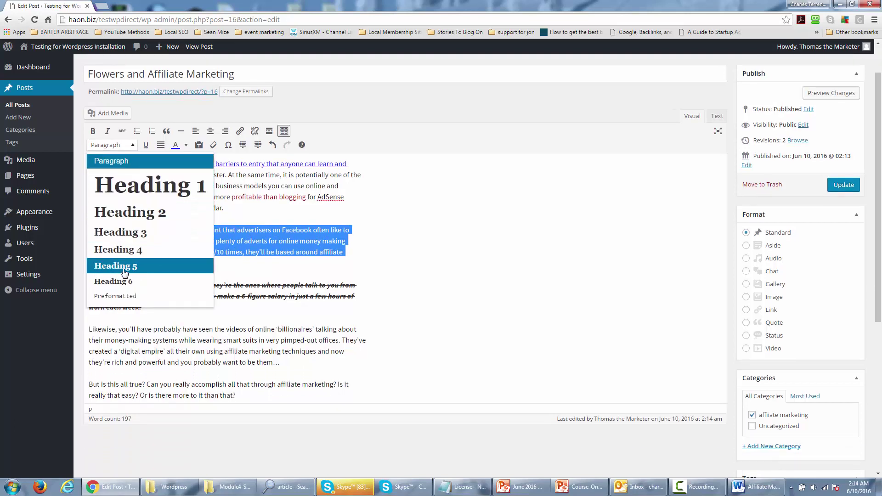
pyautogui.click(114, 162)
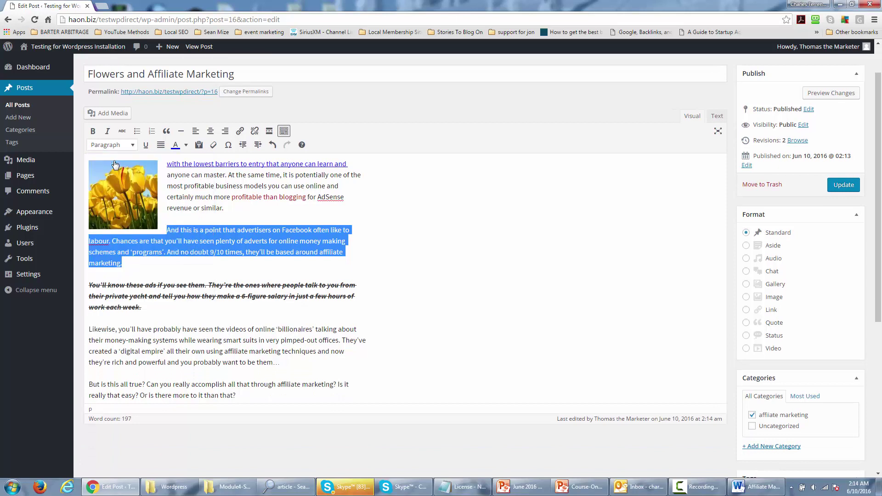
pyautogui.click(229, 229)
pyautogui.scroll(1, 208, 242)
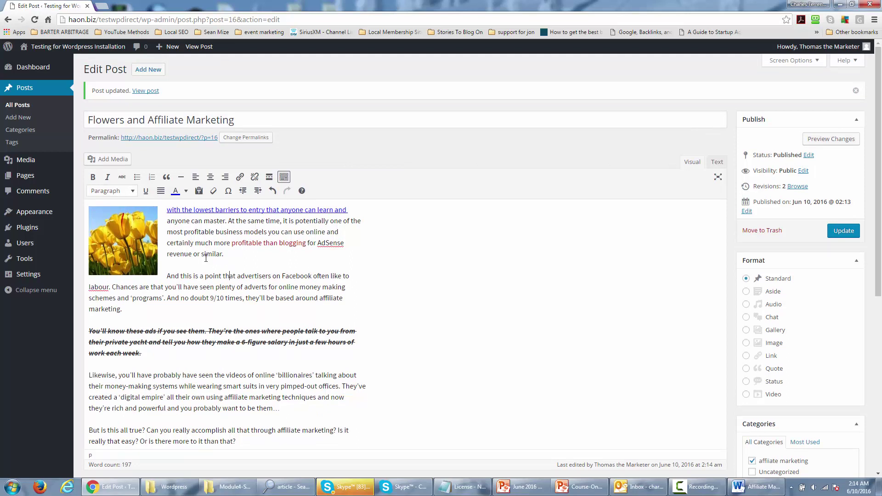
# Step: Update the post with the formatting changes and review the published version on the site
pyautogui.click(838, 234)
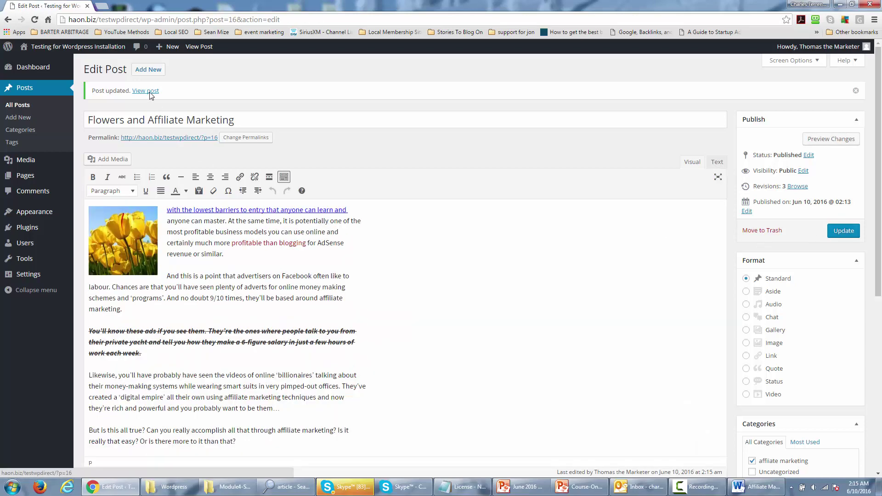
pyautogui.click(147, 91)
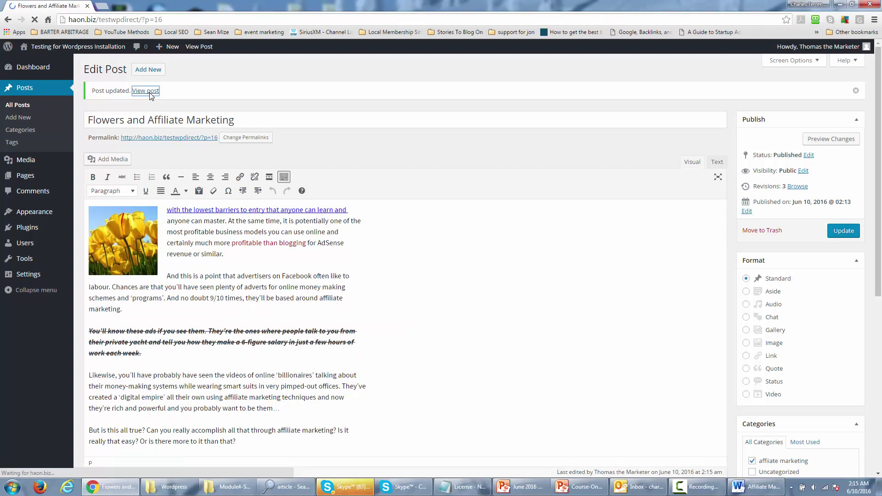
pyautogui.scroll(-5, 184, 165)
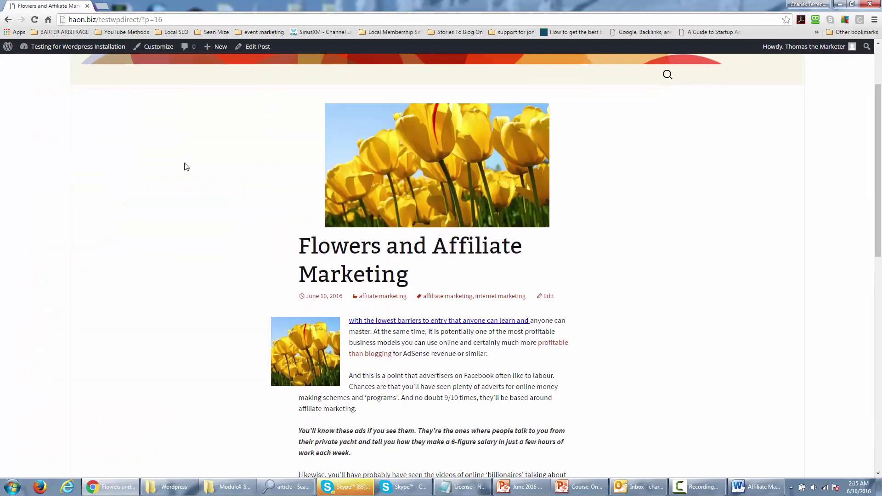
pyautogui.scroll(-2, 186, 167)
pyautogui.scroll(7, 186, 167)
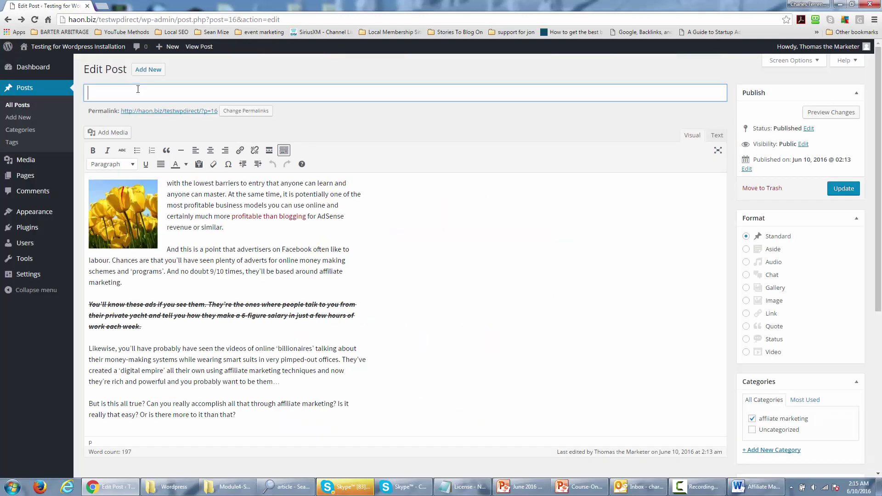
# Step: Retitle the post "Affiliate Marketing Flowers" and update it
pyautogui.write('aff')
pyautogui.press('BackSpace')
pyautogui.press('BackSpace')
pyautogui.press('BackSpace')
pyautogui.write('Affiliate Marketing ')
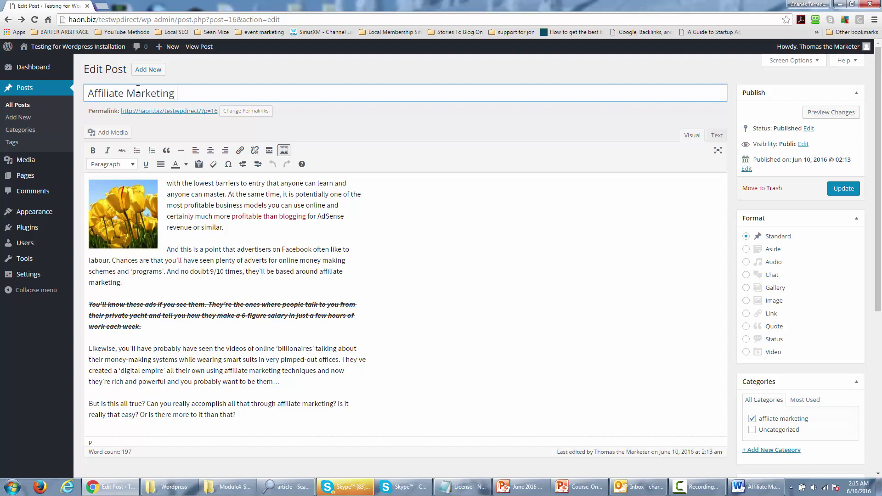
pyautogui.write('Flowers')
pyautogui.click(836, 190)
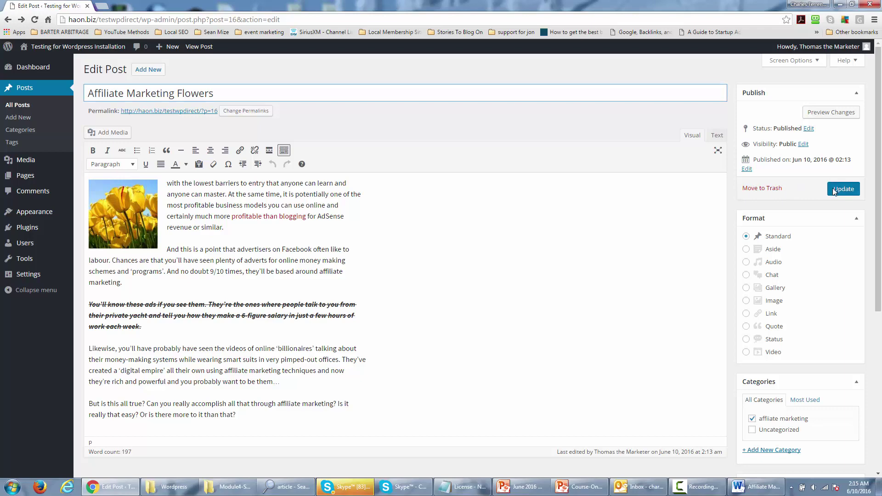